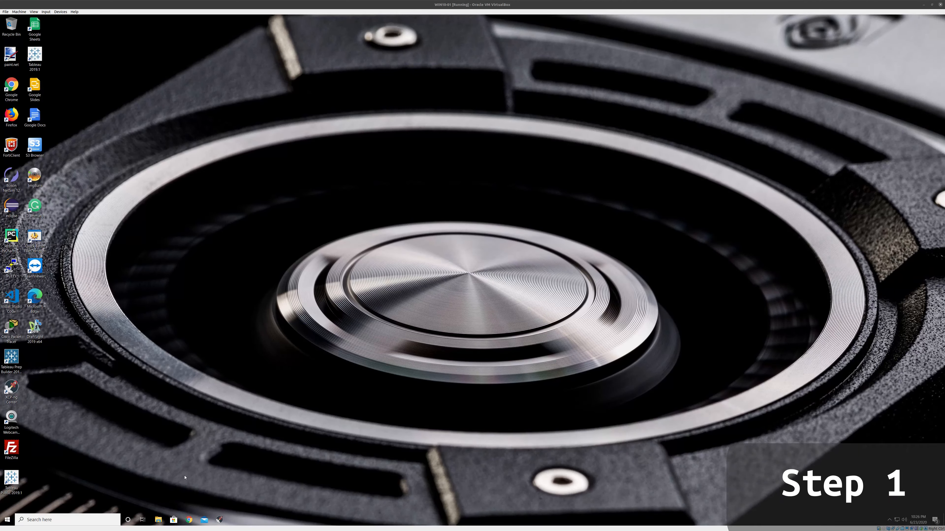
Open the browser and search Google for "aws sms connector hyper-v"
click(189, 520)
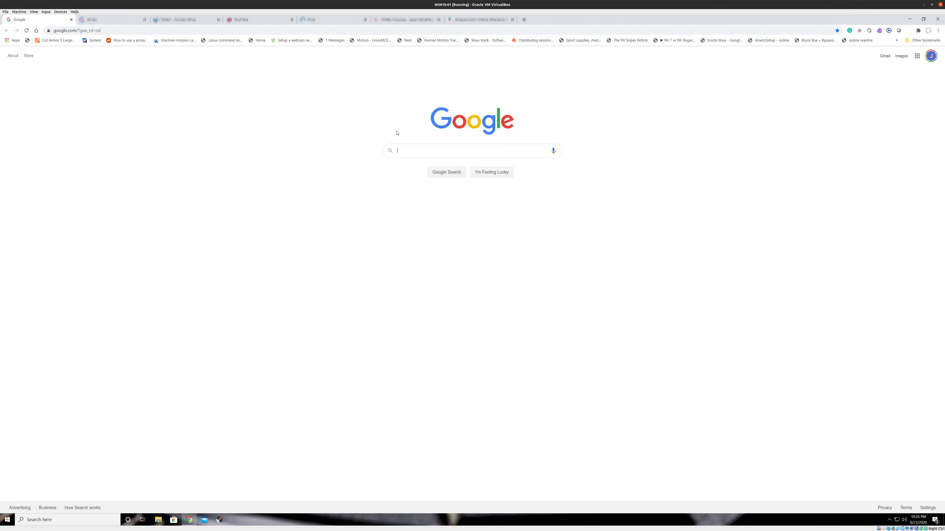
click(409, 155)
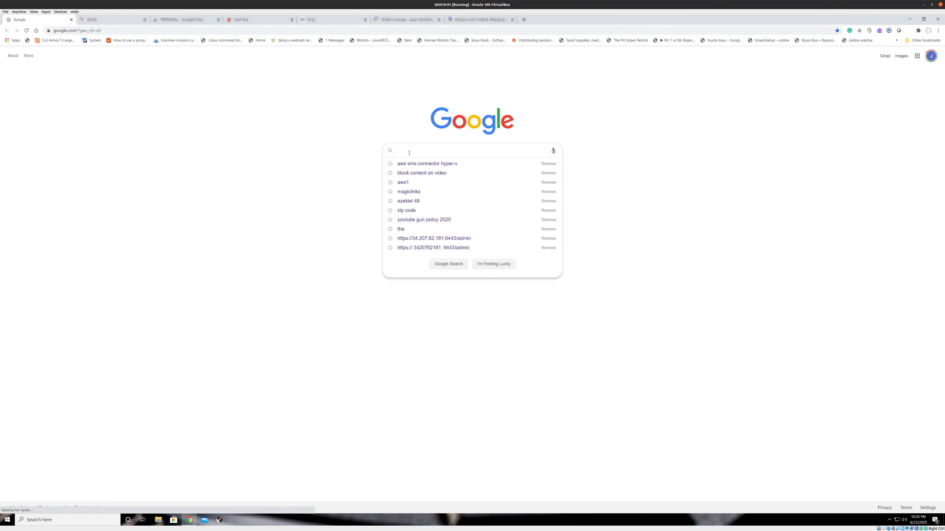
text(AWS)
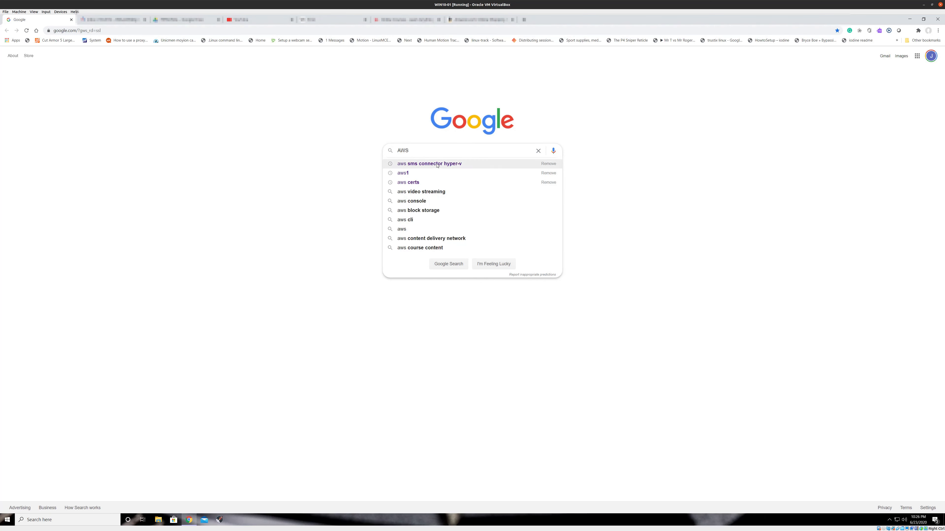
click(462, 167)
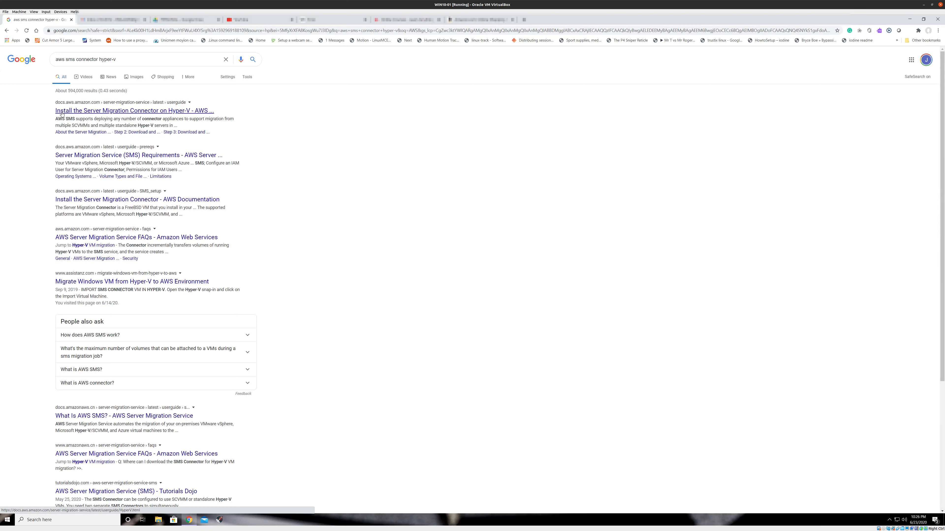
Close all other browser tabs, keeping only the search results
right_click(170, 113)
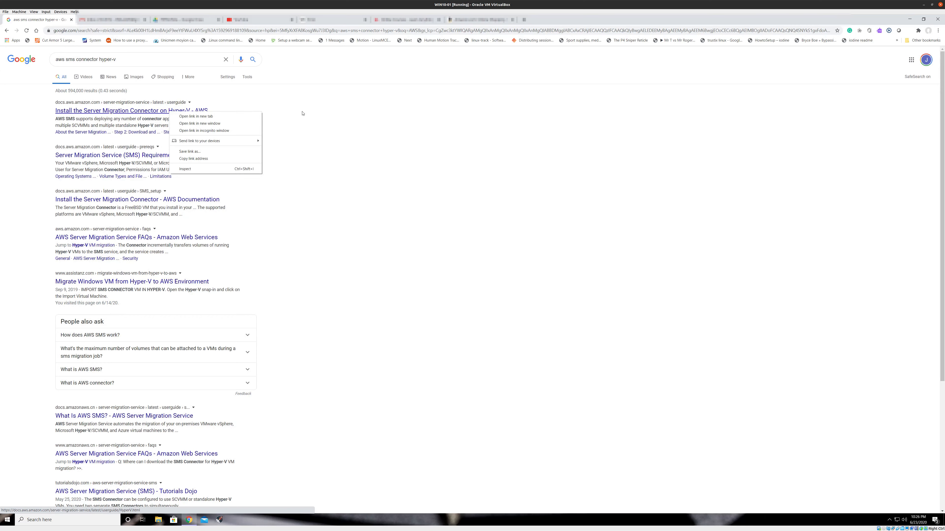
click(294, 113)
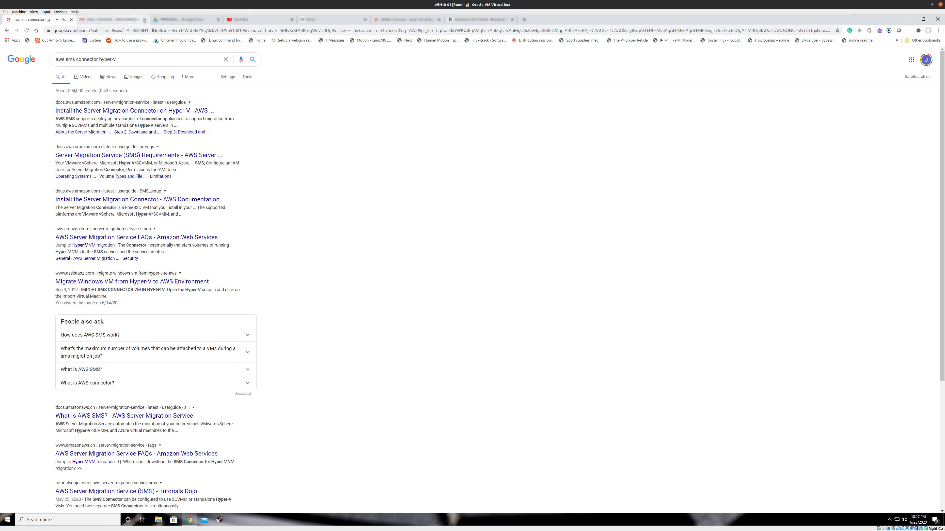
click(143, 20)
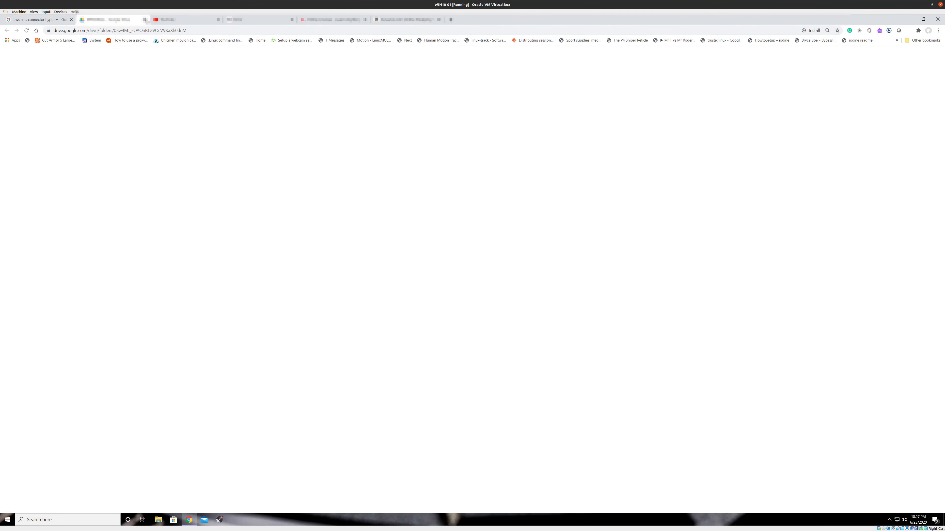
click(145, 20)
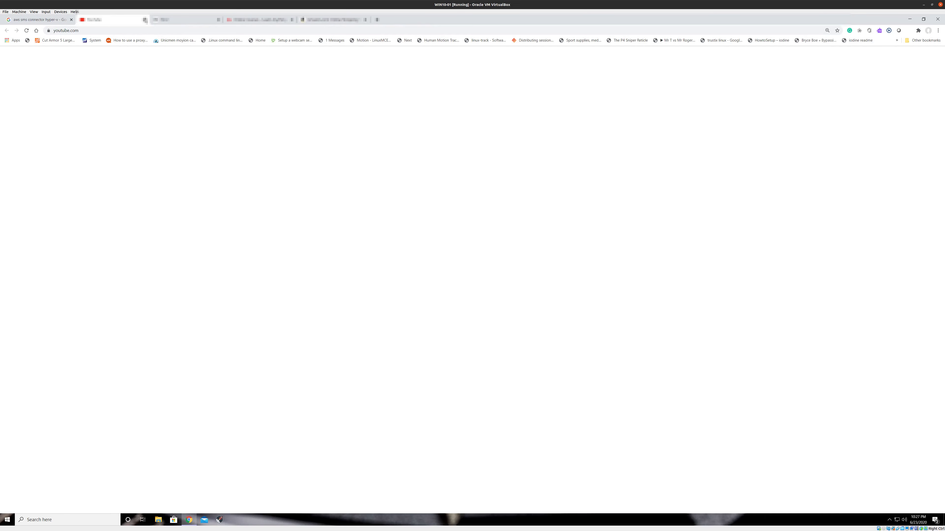
click(144, 19)
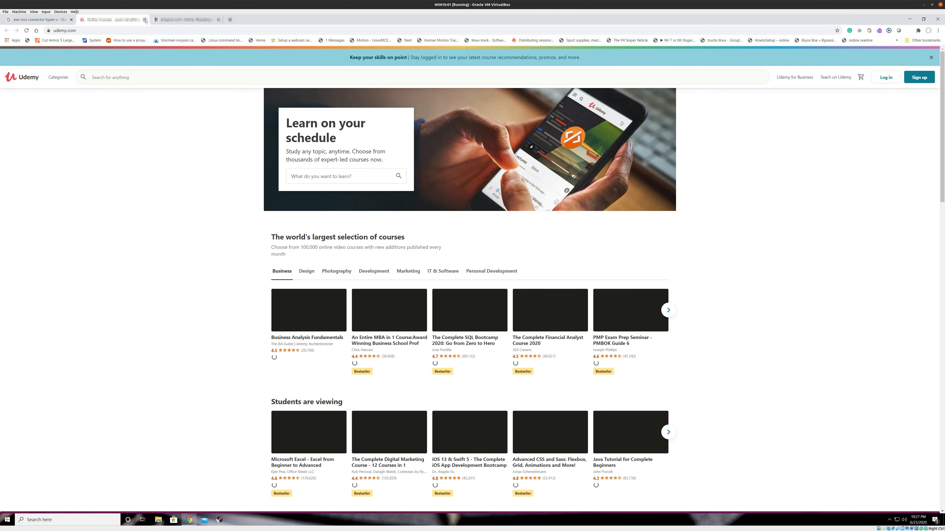
click(144, 20)
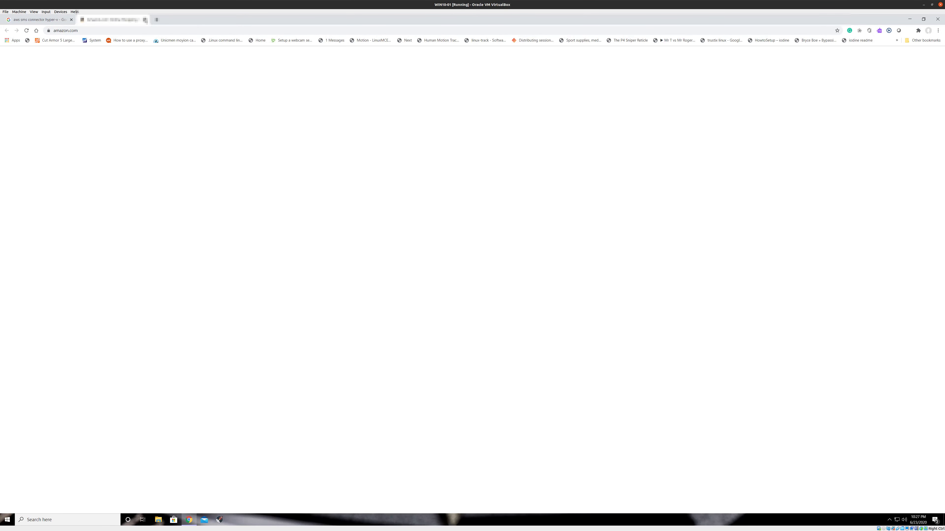
click(145, 20)
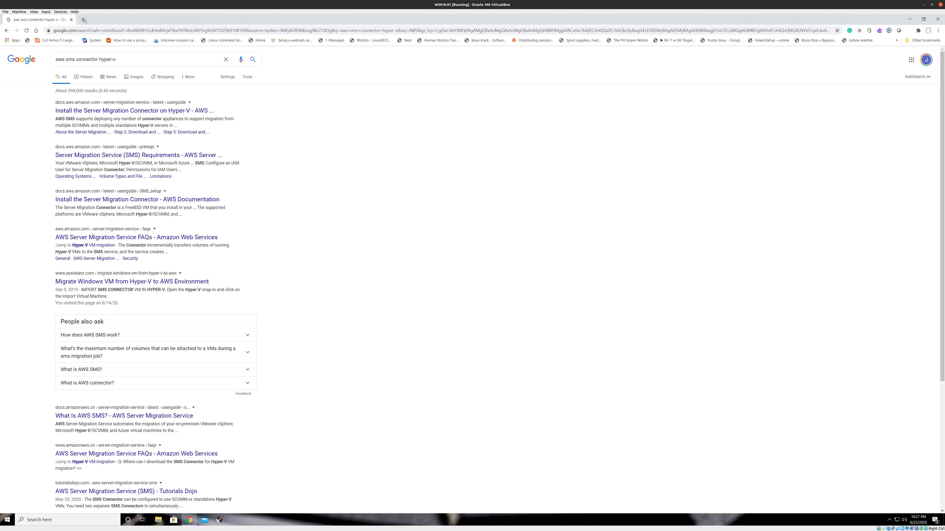
Open the AWS Management Console in a new tab and log back in
click(84, 20)
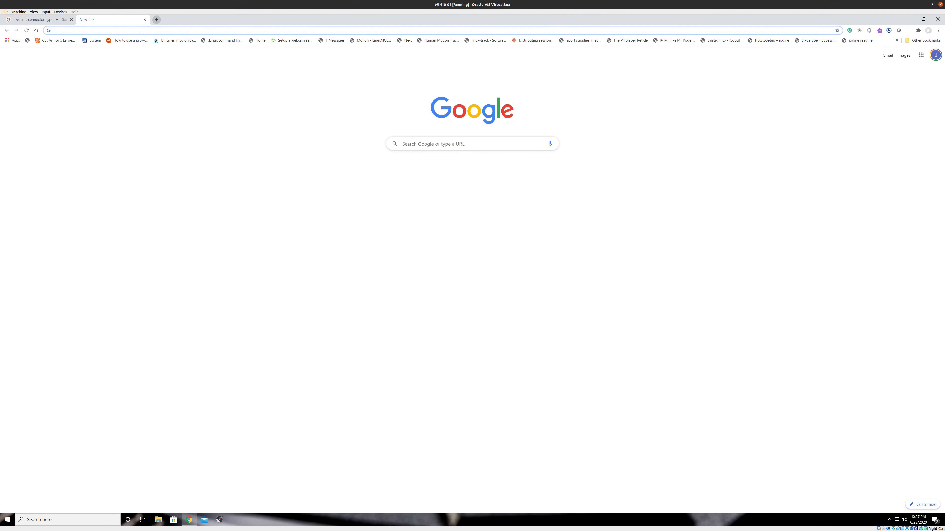
text(AWS)
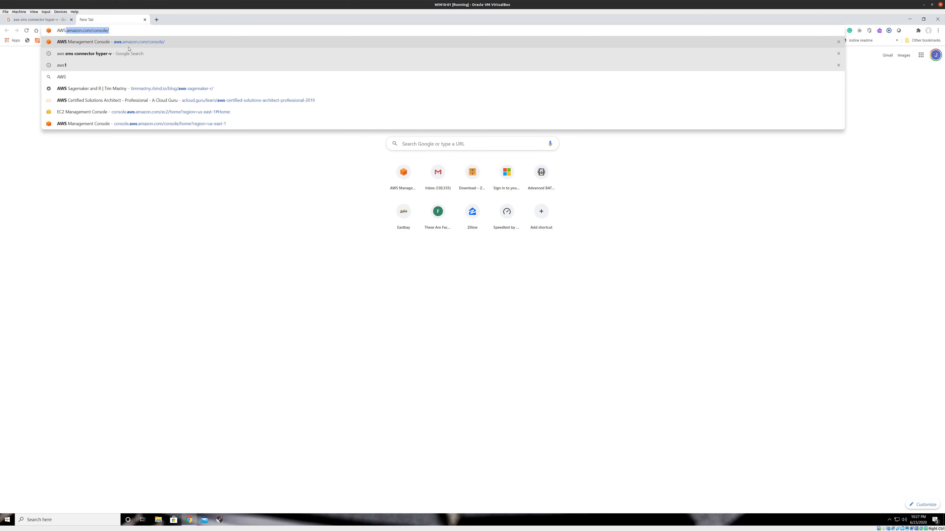
click(139, 43)
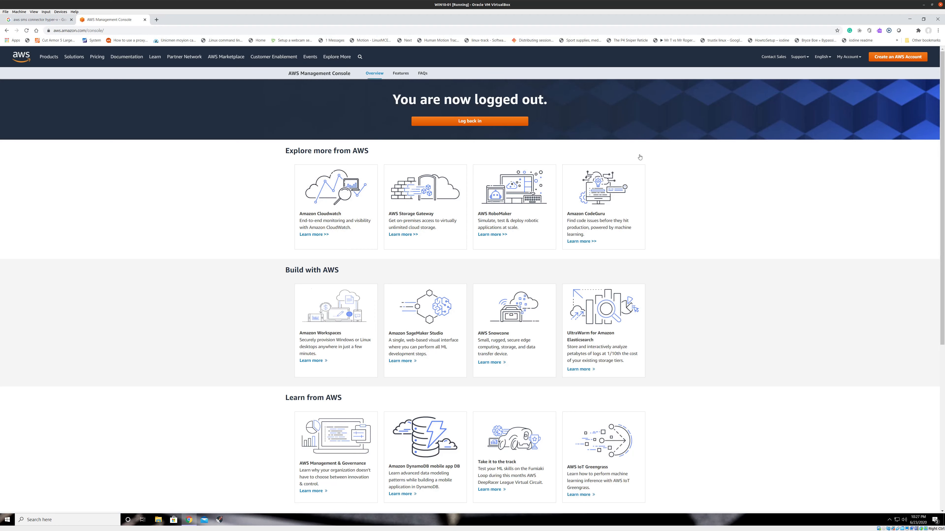
click(480, 124)
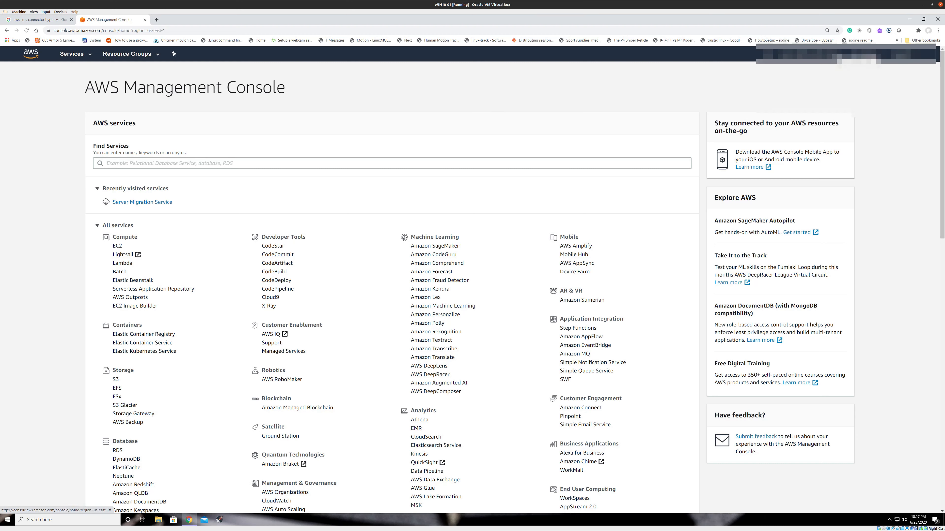
Sign out of the AWS console and open the sign-in page again
click(835, 56)
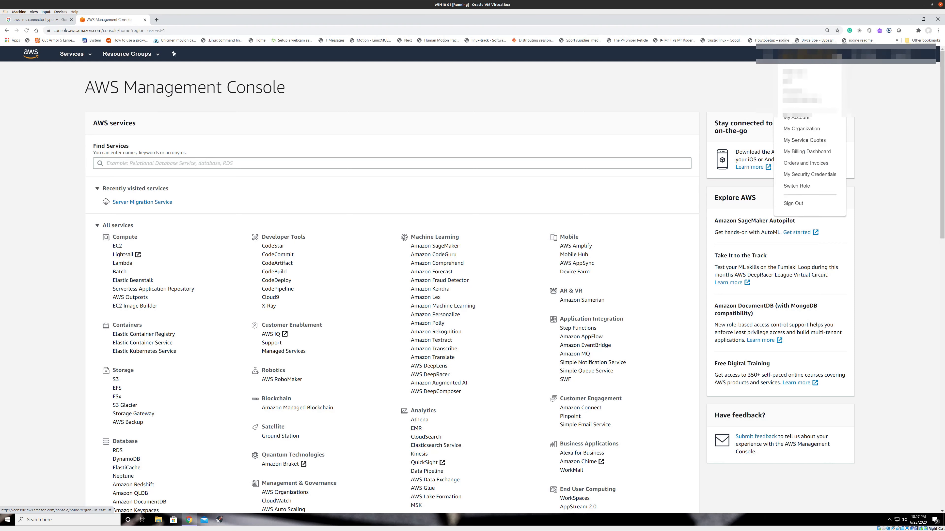
click(794, 204)
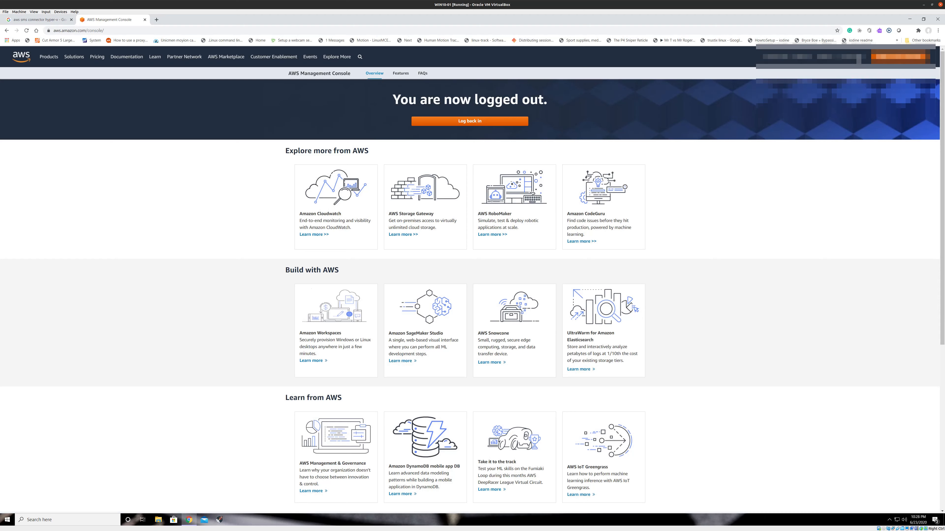
mouse_move(863, 59)
click(890, 61)
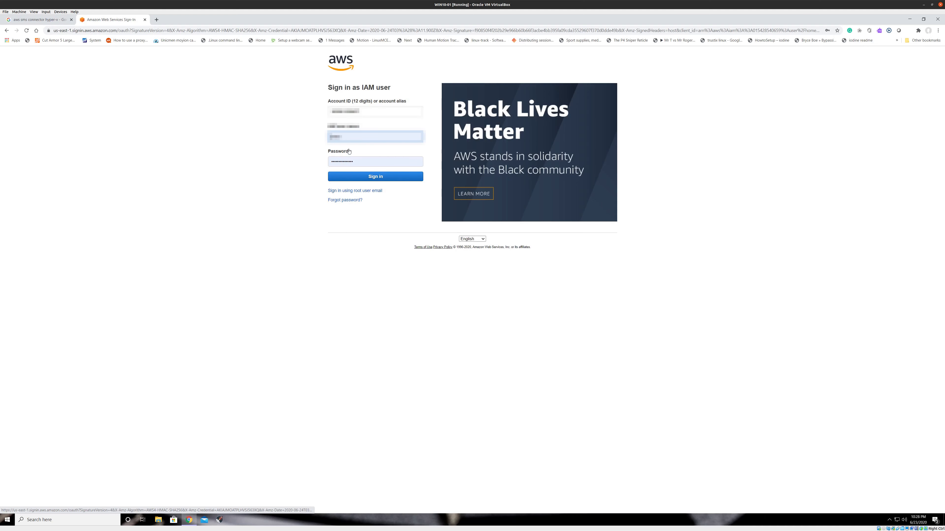
Sign in as the IAM user with the saved account credentials and submit the MFA code
double_click(322, 139)
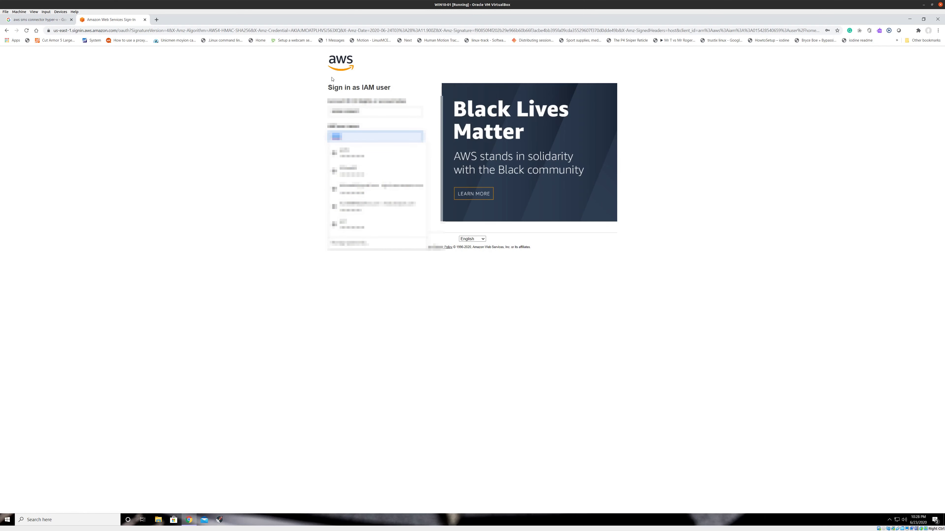
click(347, 224)
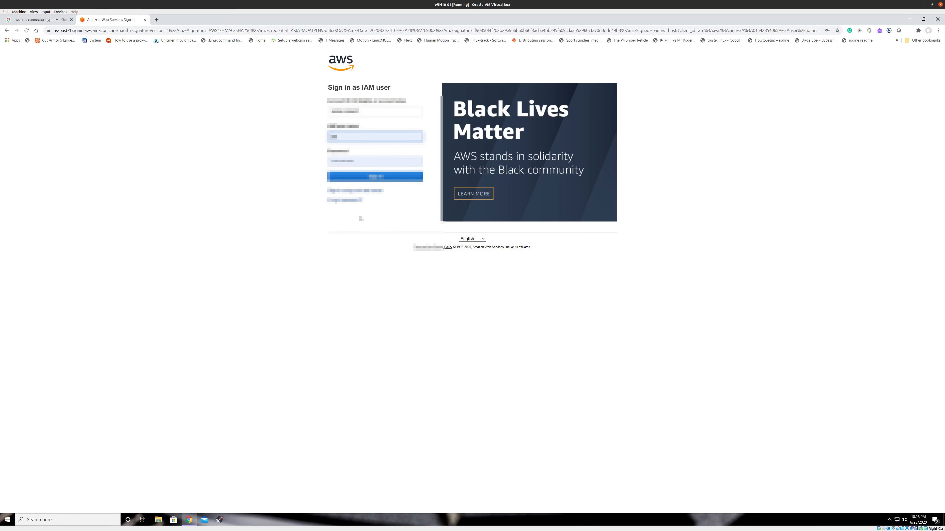
click(379, 180)
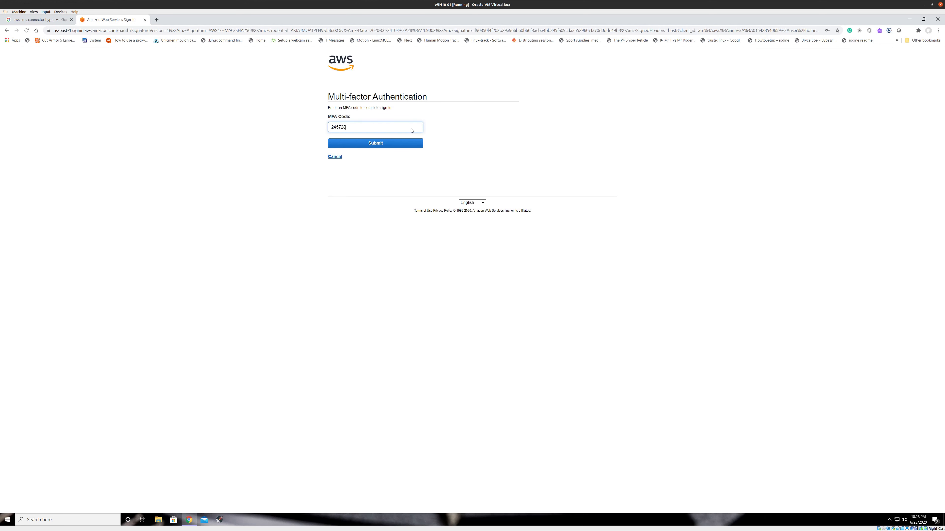
key(Return)
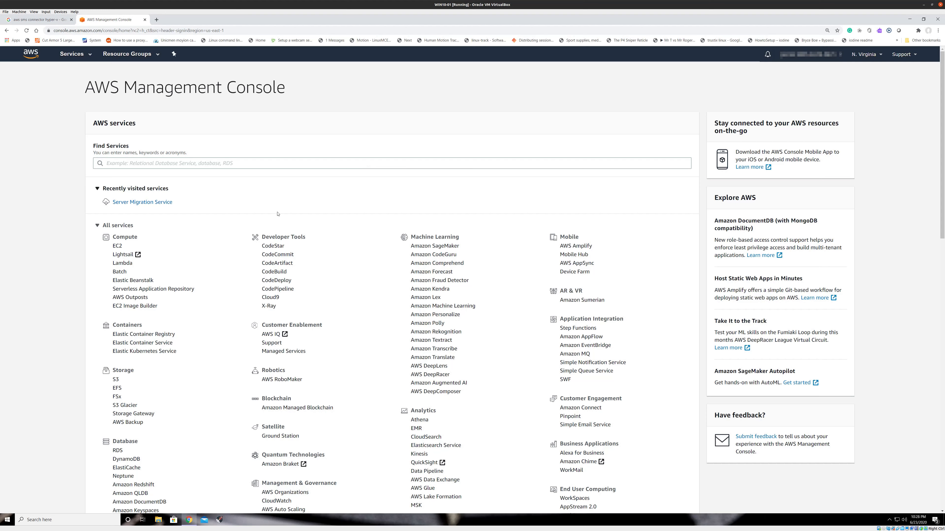
Open Server Migration Service by searching the console's services for SMS
scroll(336, 207, down, 10)
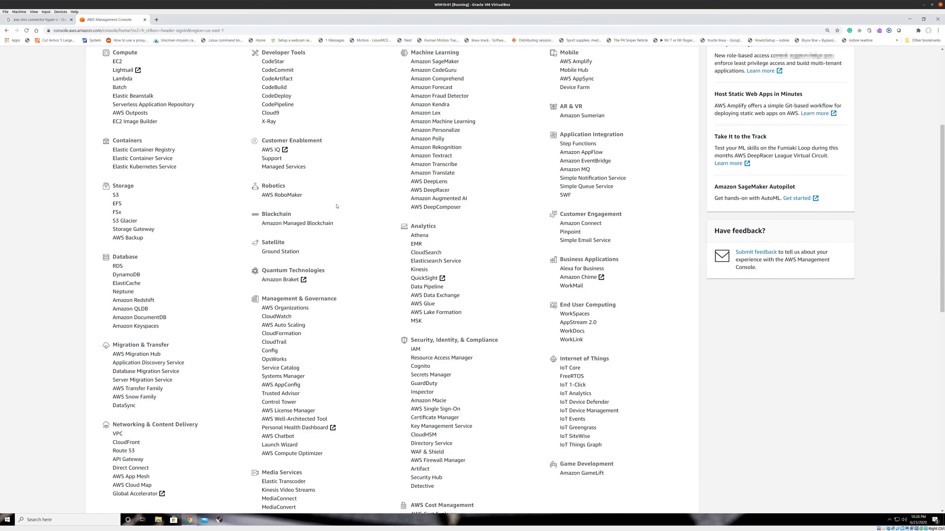
scroll(339, 207, up, 10)
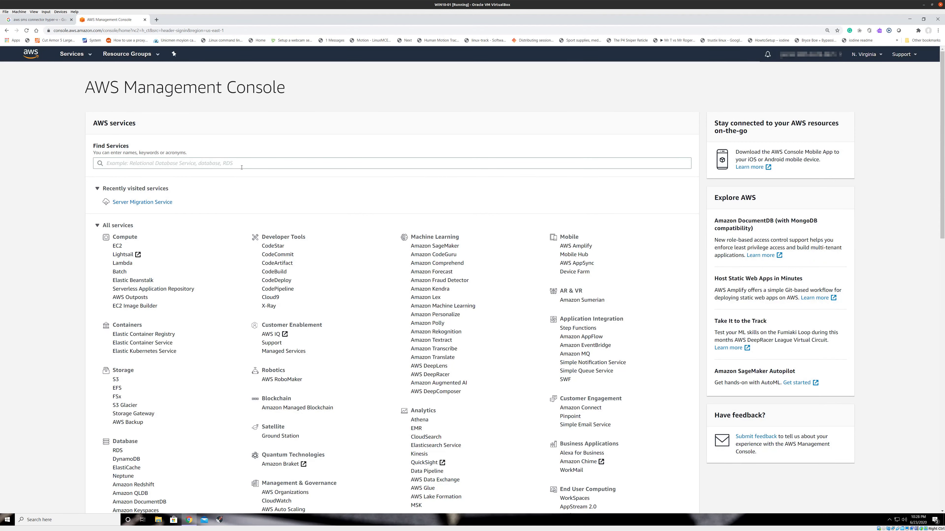
click(241, 167)
text(SMS)
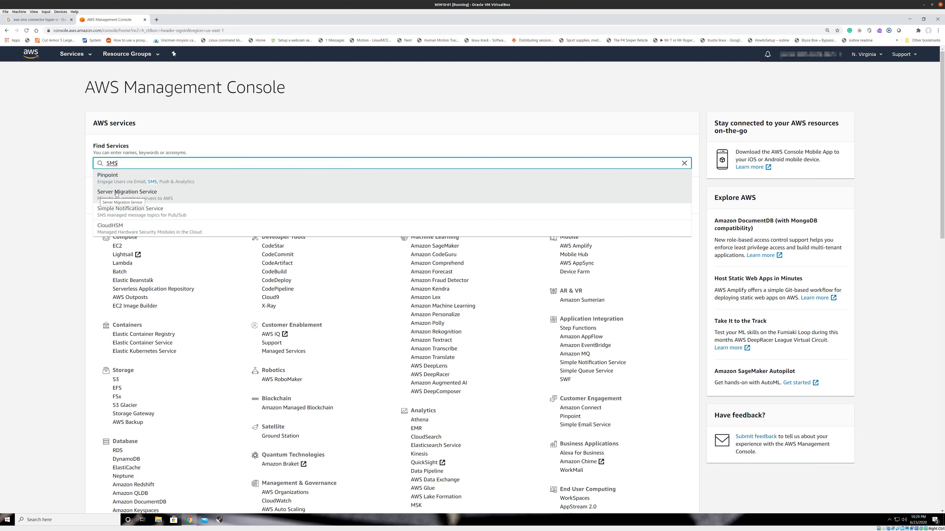
click(141, 193)
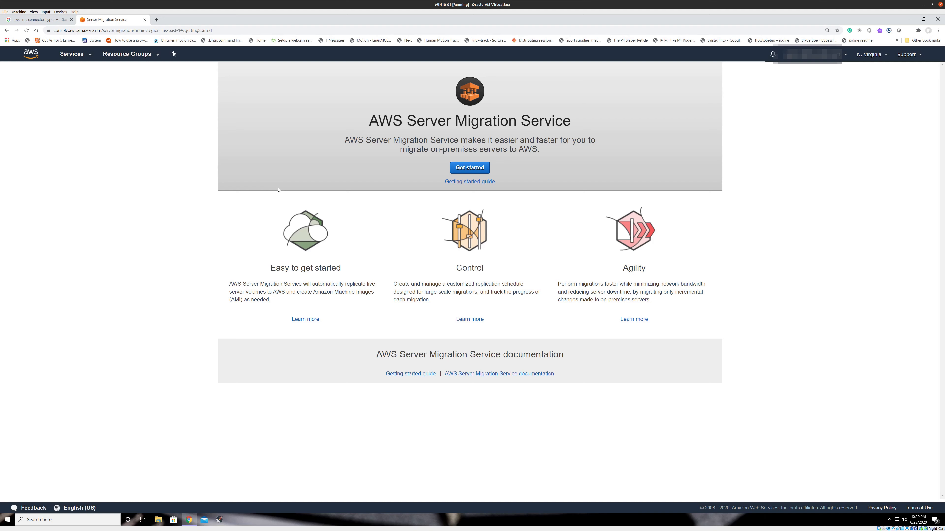
Get started with the Server Migration Connector setup and review the vCenter, SCVMM/Hyper-V and Azure download options
click(464, 171)
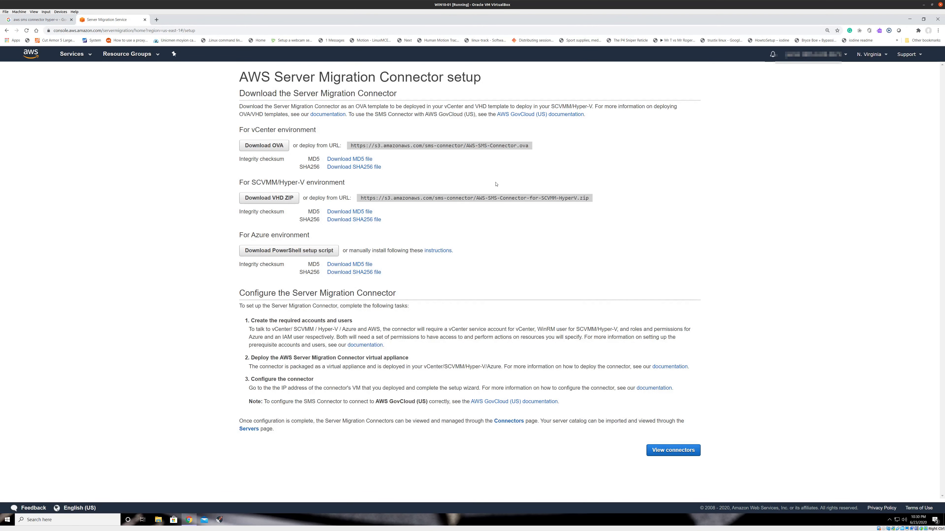
click(265, 253)
drag(240, 235, 318, 238)
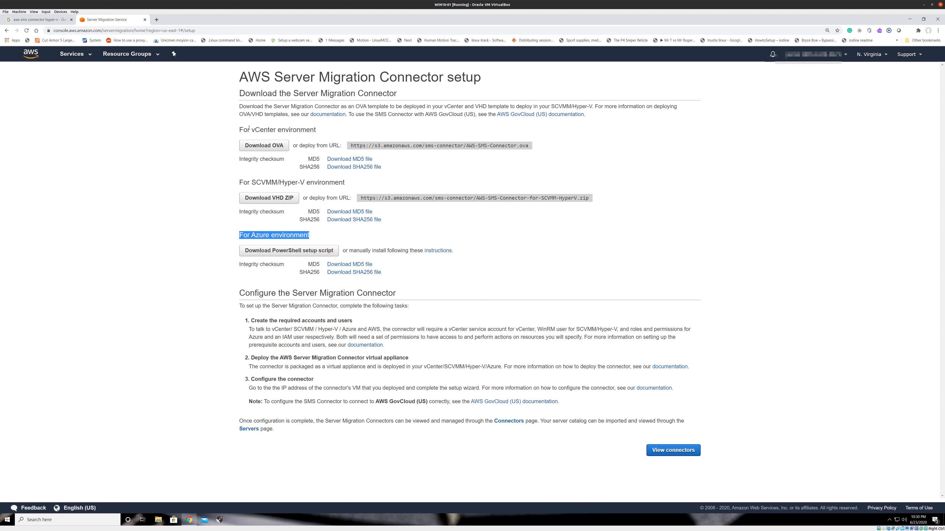
drag(242, 130, 320, 130)
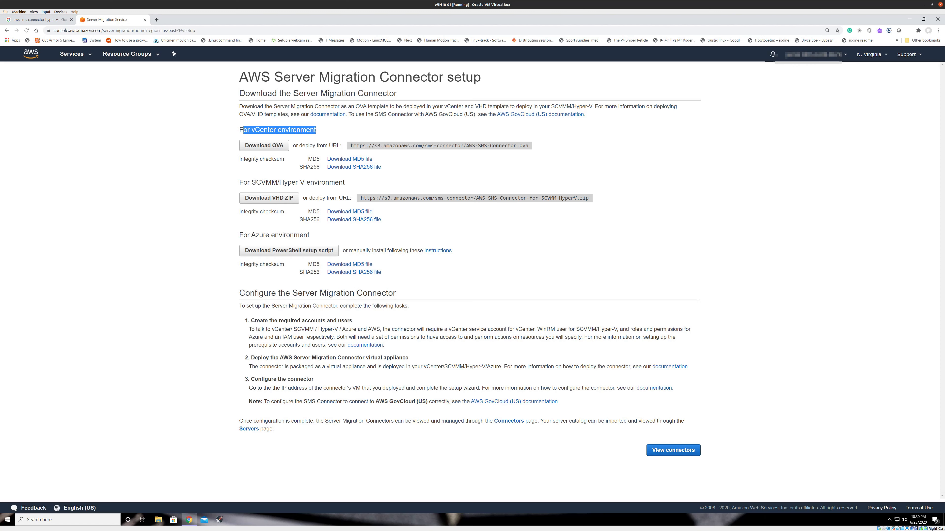
drag(250, 183, 261, 180)
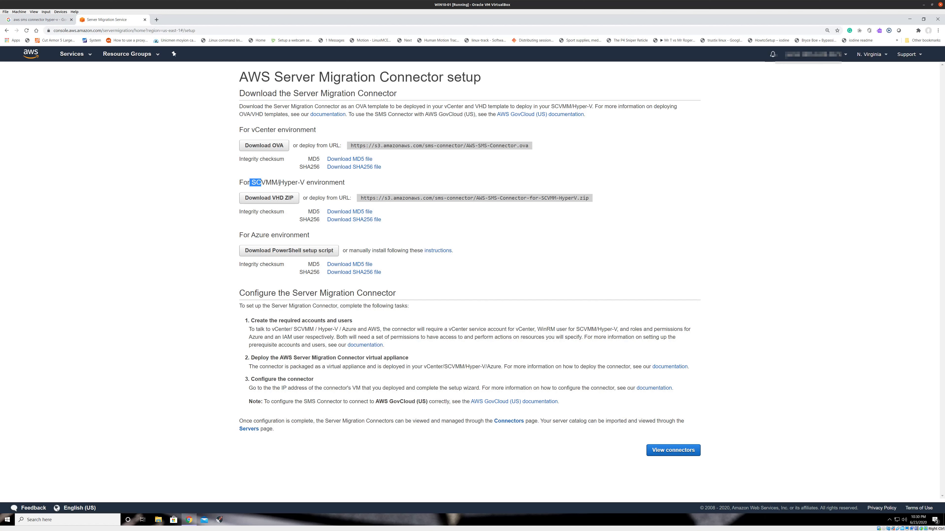
drag(279, 183, 306, 182)
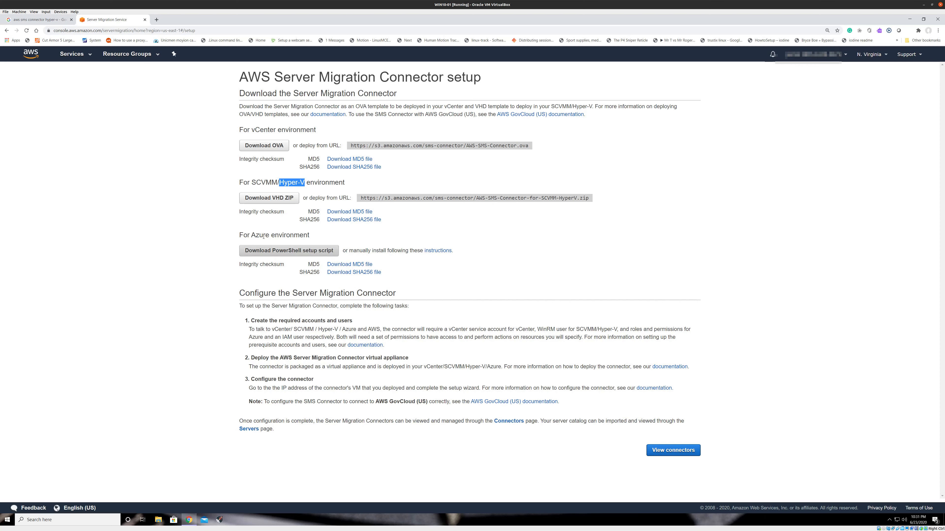
click(277, 235)
drag(251, 235, 270, 236)
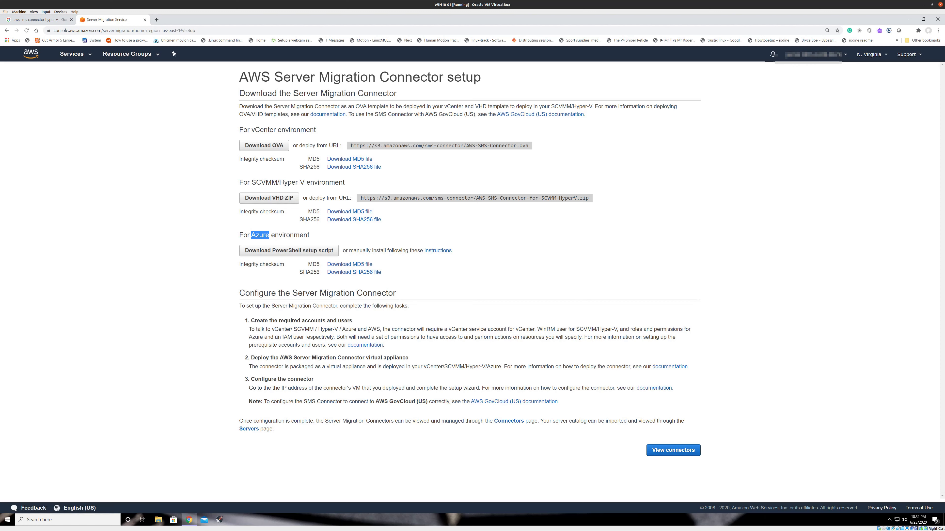
drag(279, 182, 306, 182)
Download the connector VHD ZIP for the SCVMM/Hyper-V environment
click(293, 201)
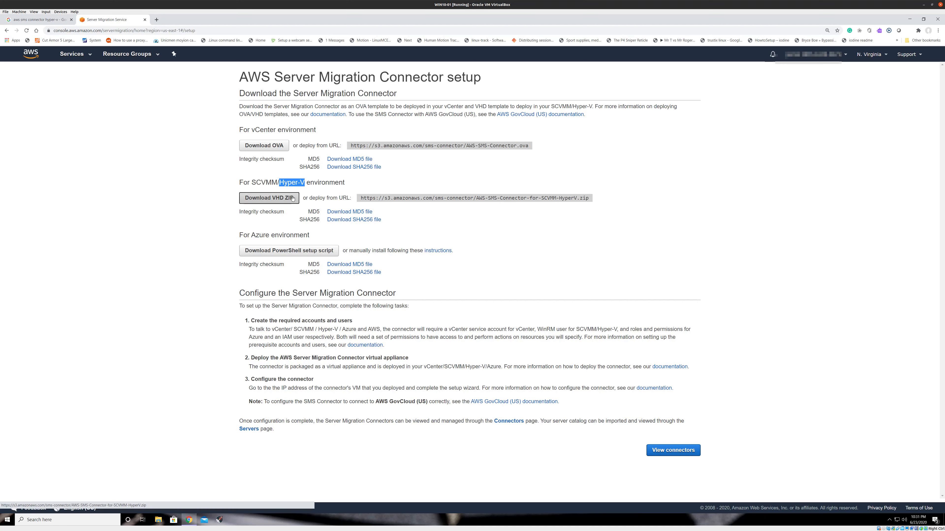
click(468, 218)
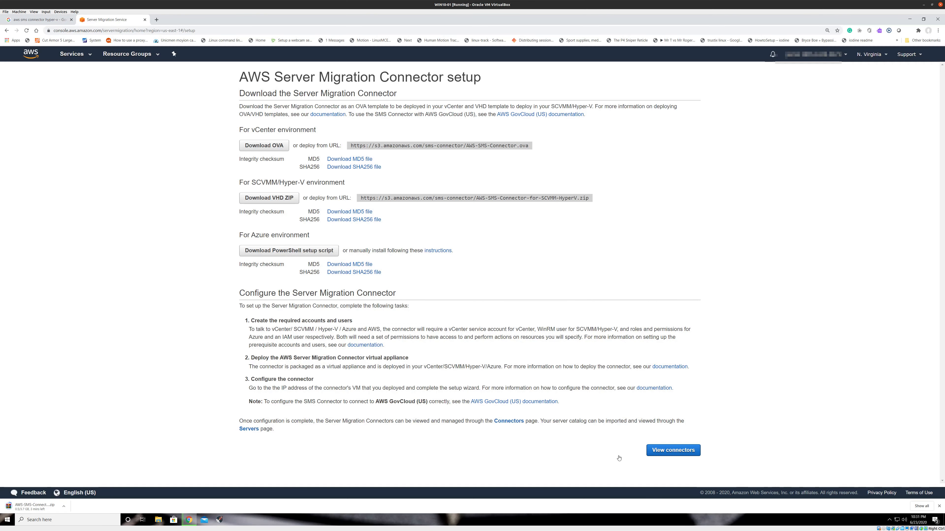
Browse the Server Migration Service Connectors, Dashboard, Servers, Applications and Replication jobs pages
click(669, 451)
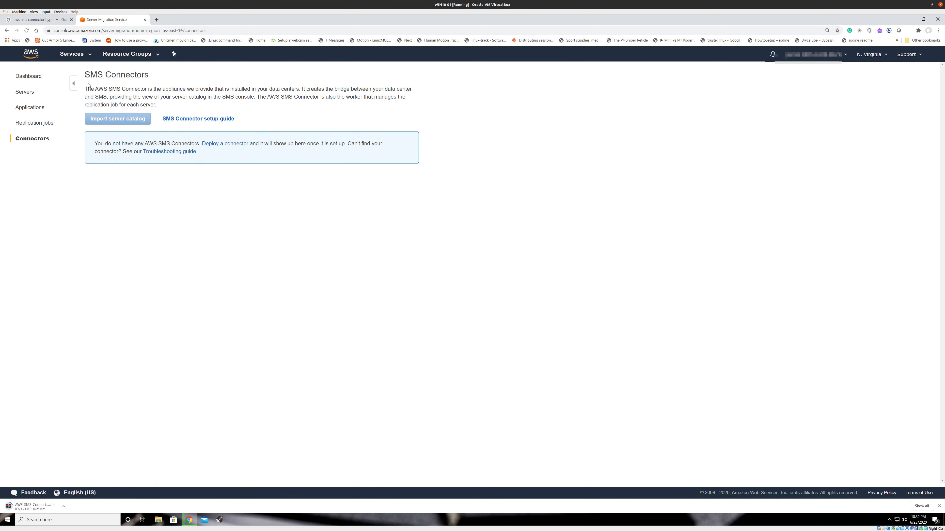
drag(162, 102, 167, 101)
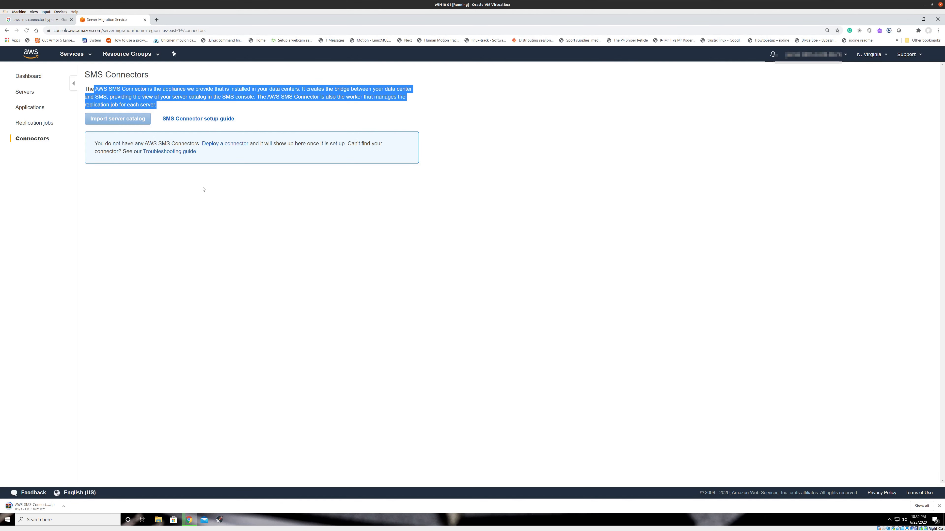
click(36, 78)
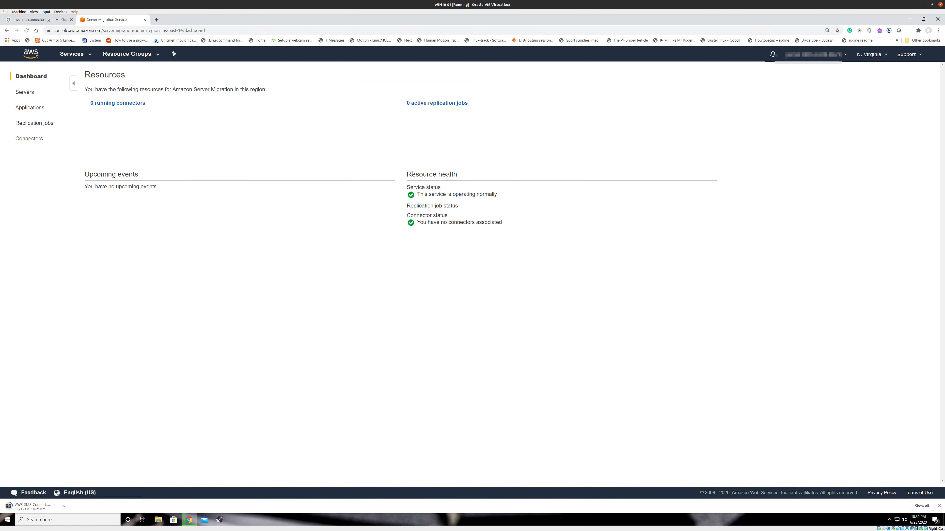
drag(406, 174, 458, 174)
drag(181, 189, 87, 187)
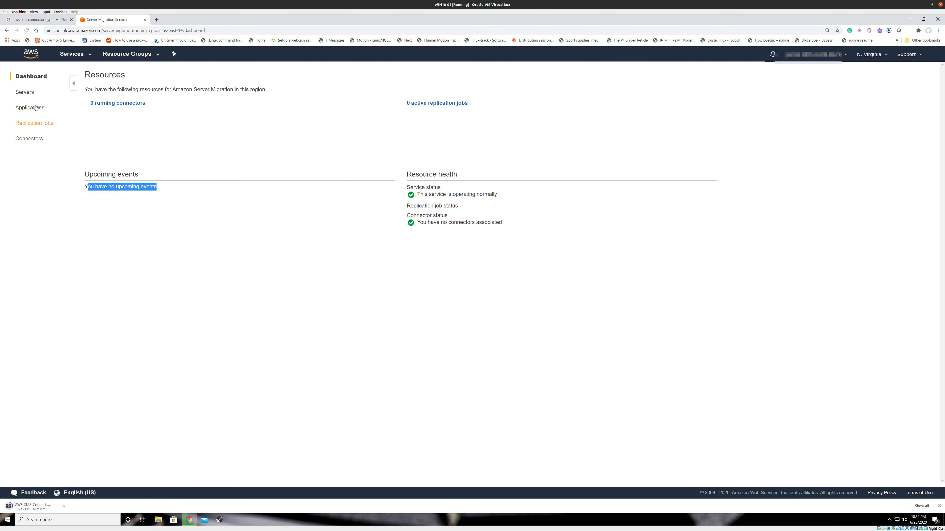
click(30, 96)
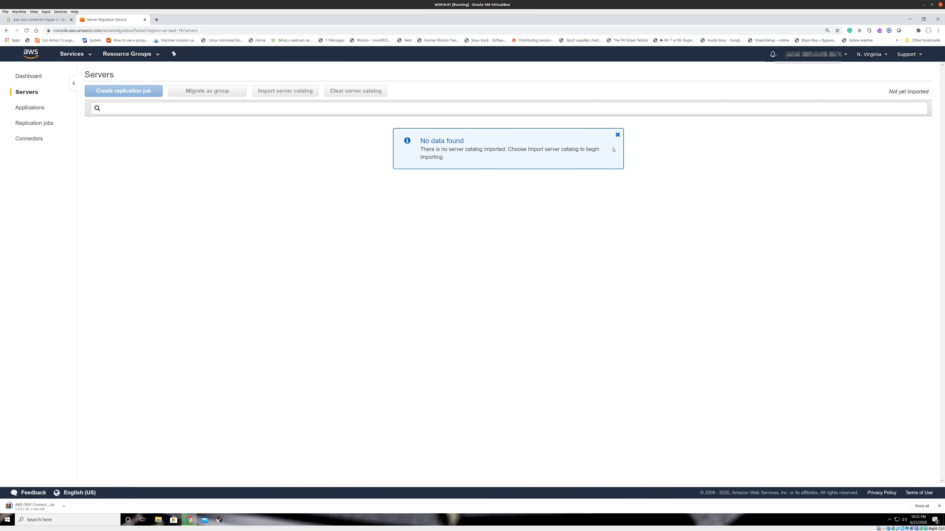
click(617, 135)
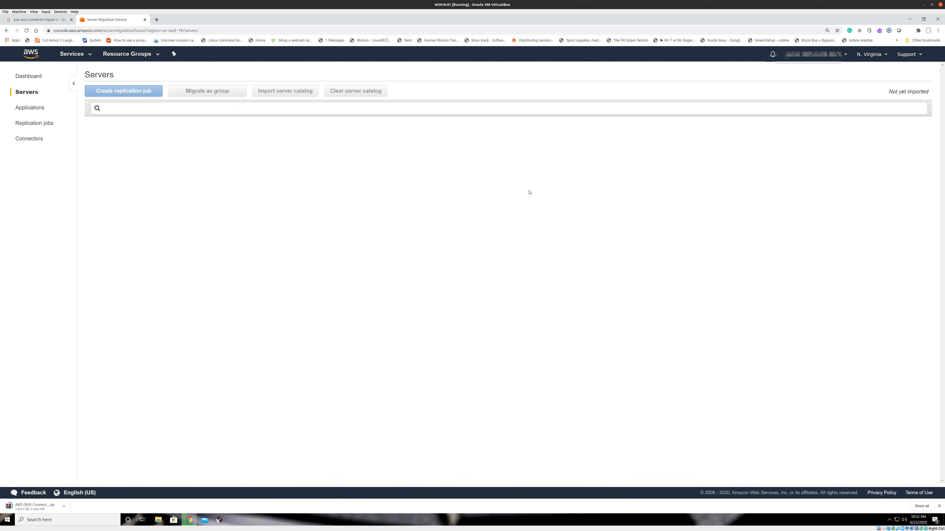
click(39, 108)
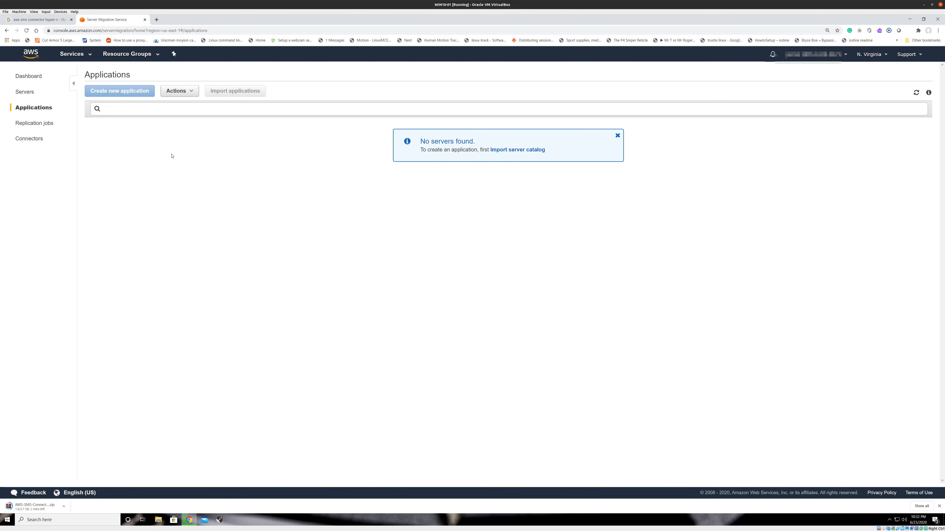
click(52, 126)
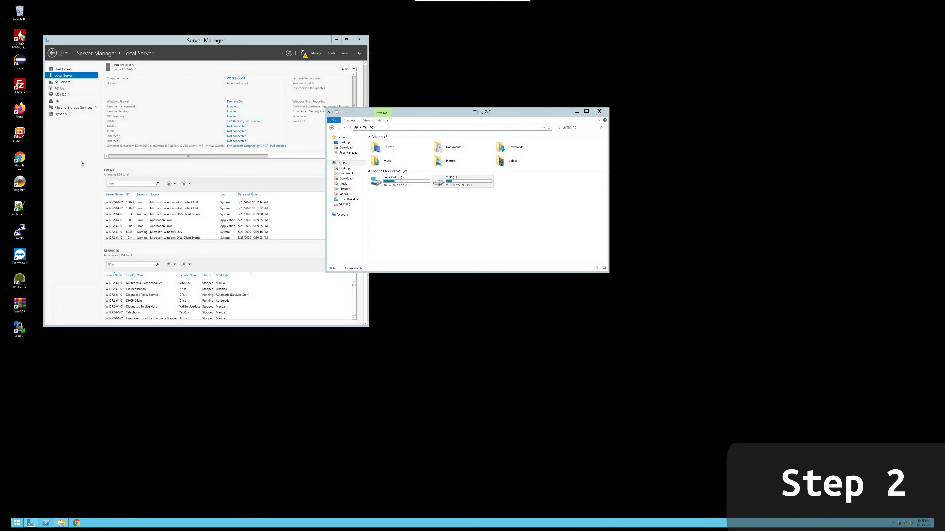
Copy the AWS-SMS-Connector-for-SCVMM-HyperV ZIP from Downloads and paste it onto the VHD (E:) drive with administrator permission
click(85, 198)
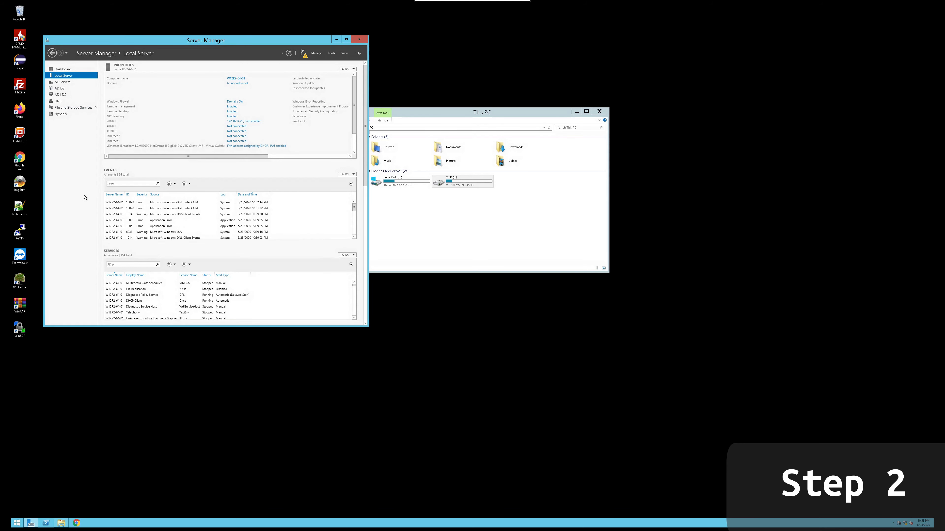
click(474, 256)
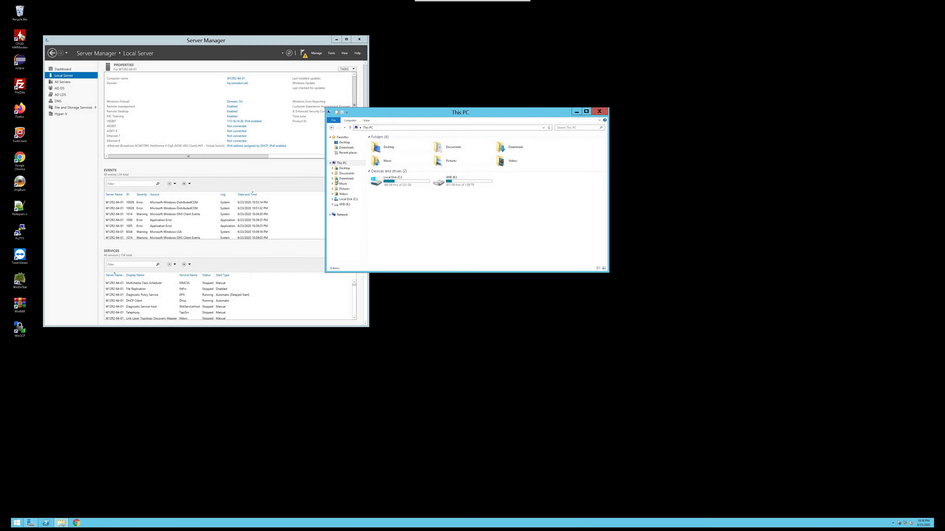
click(355, 148)
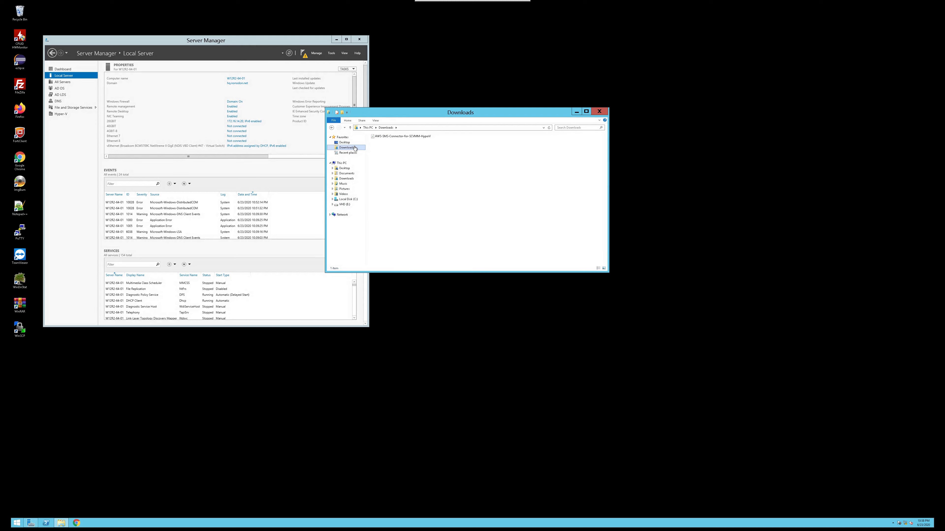
click(389, 138)
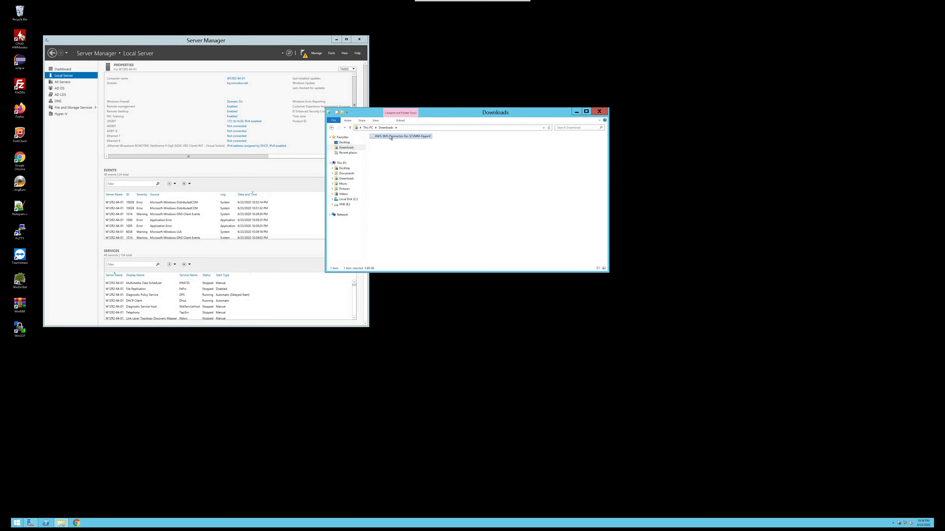
right_click(390, 138)
click(451, 223)
click(345, 205)
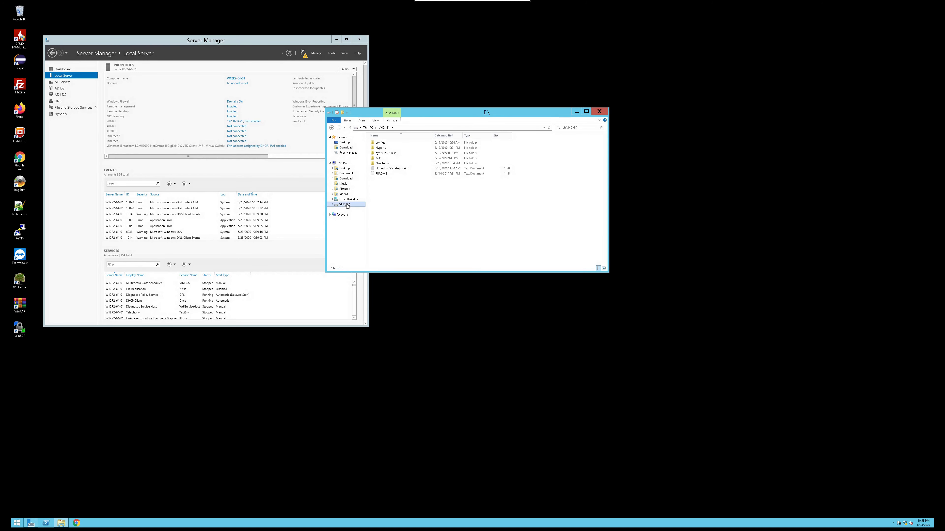
right_click(448, 207)
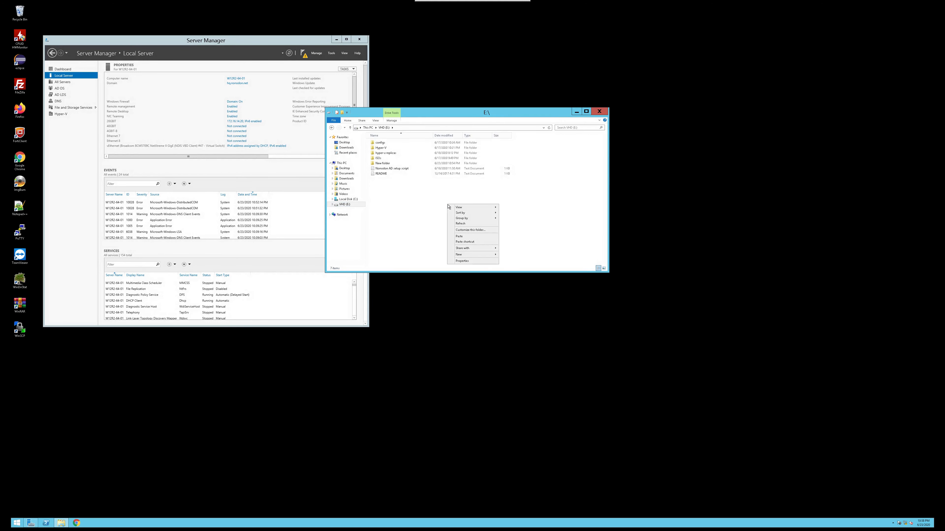
click(485, 237)
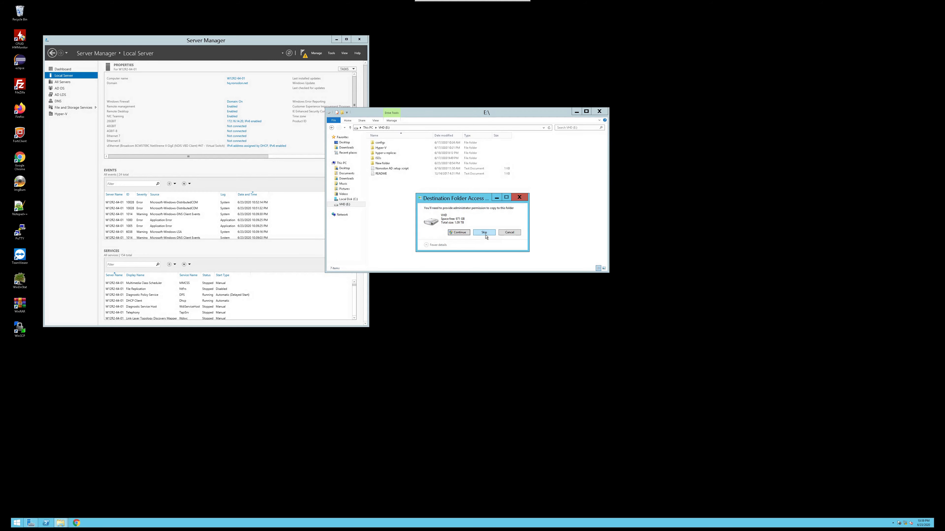
click(460, 232)
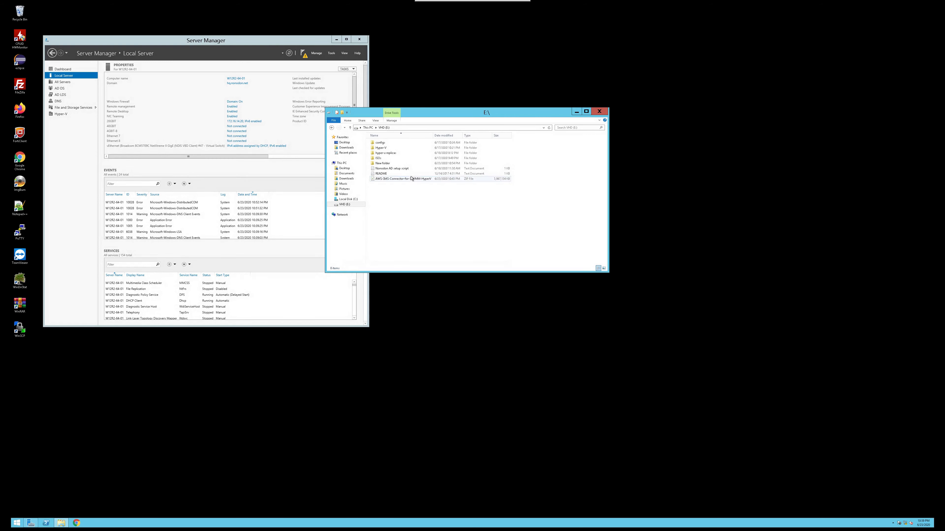
Extract the connector ZIP here on the E: drive as administrator, replacing all existing files
right_click(419, 179)
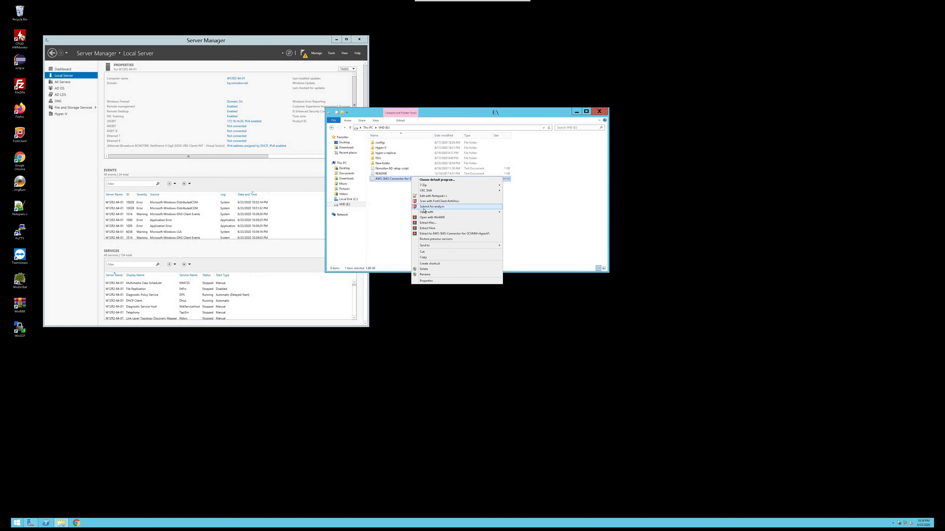
click(478, 184)
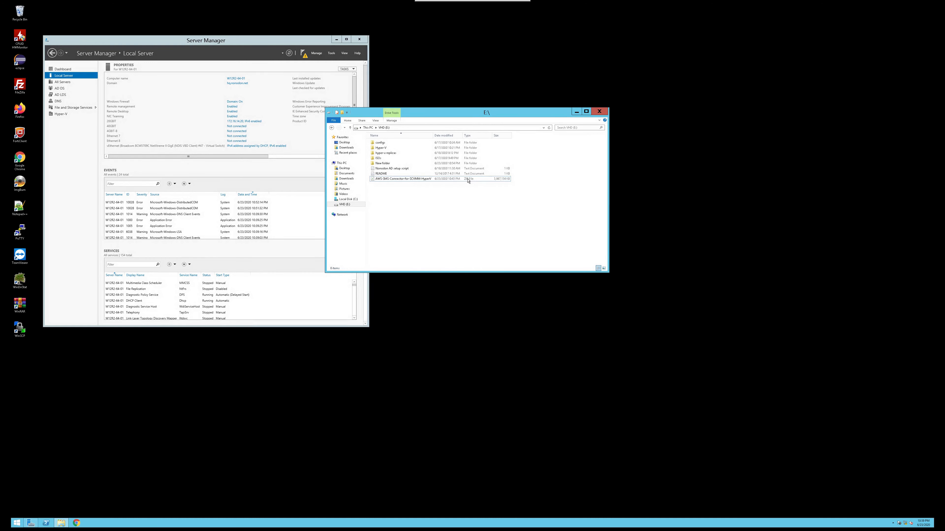
right_click(423, 180)
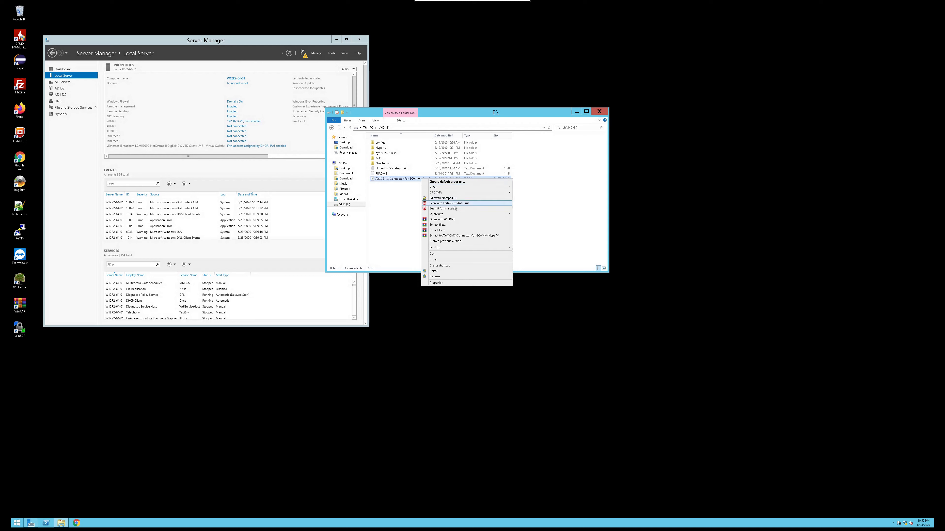
click(454, 230)
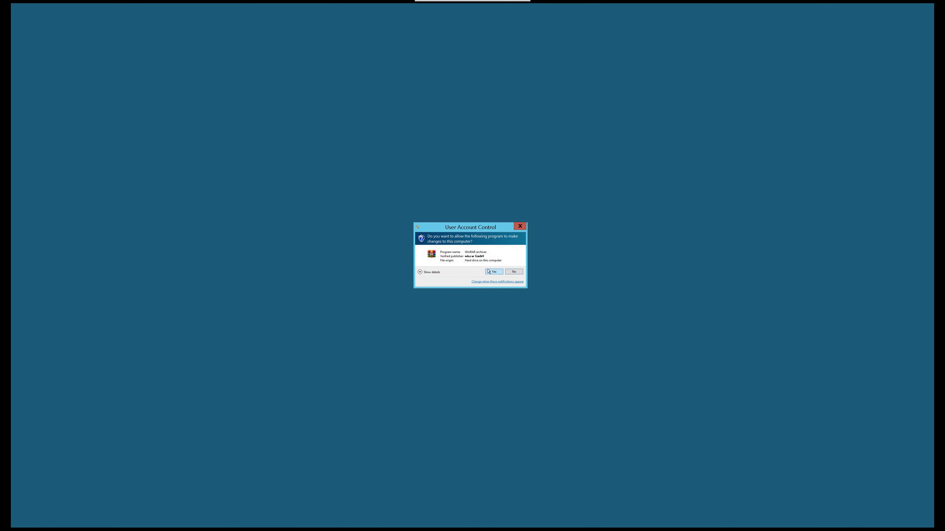
click(488, 271)
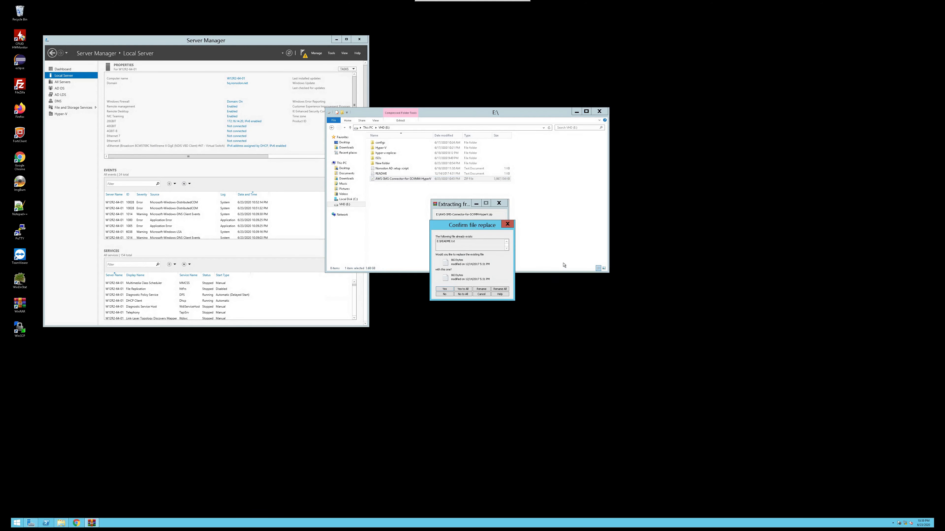
click(463, 289)
drag(471, 230, 453, 290)
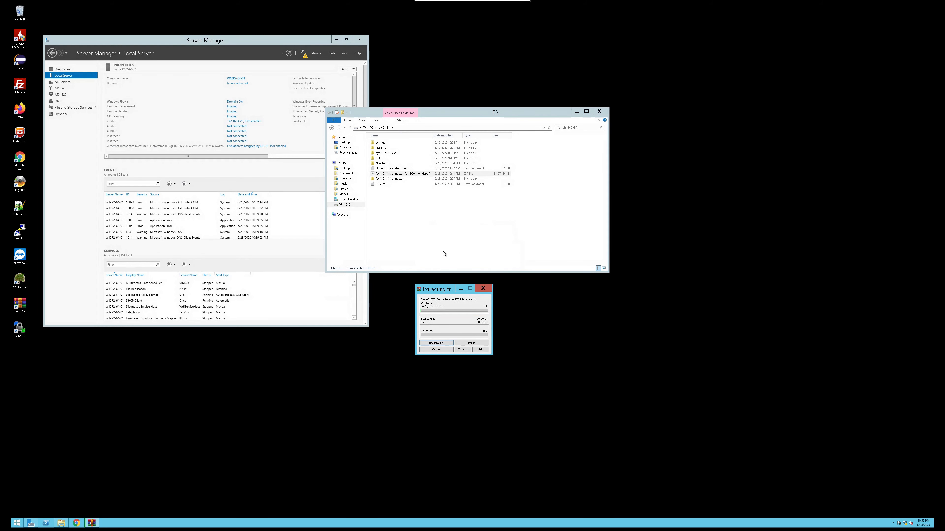
Sort the E: drive contents by name and select the extracted AWS-SMS-Connector folder
click(408, 136)
click(408, 137)
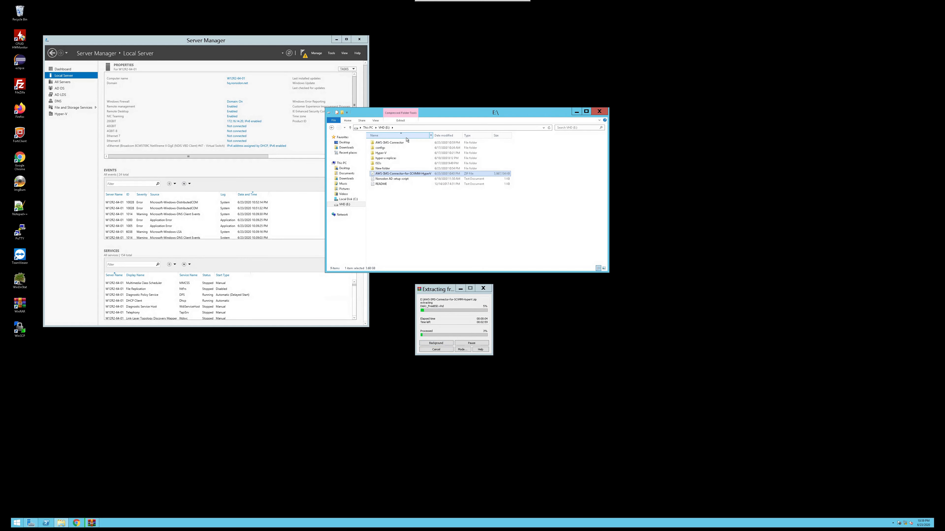
click(402, 143)
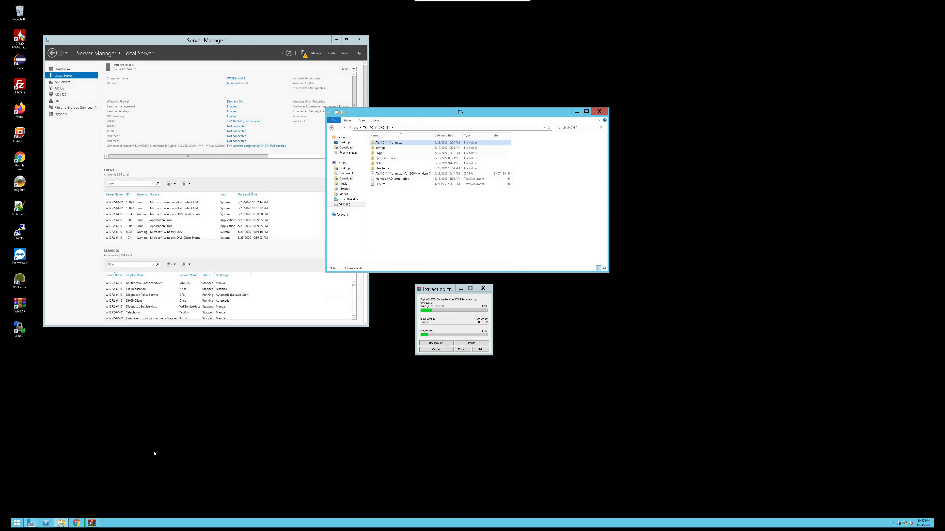
Search for Hyper-V Manager and run it as administrator
click(16, 524)
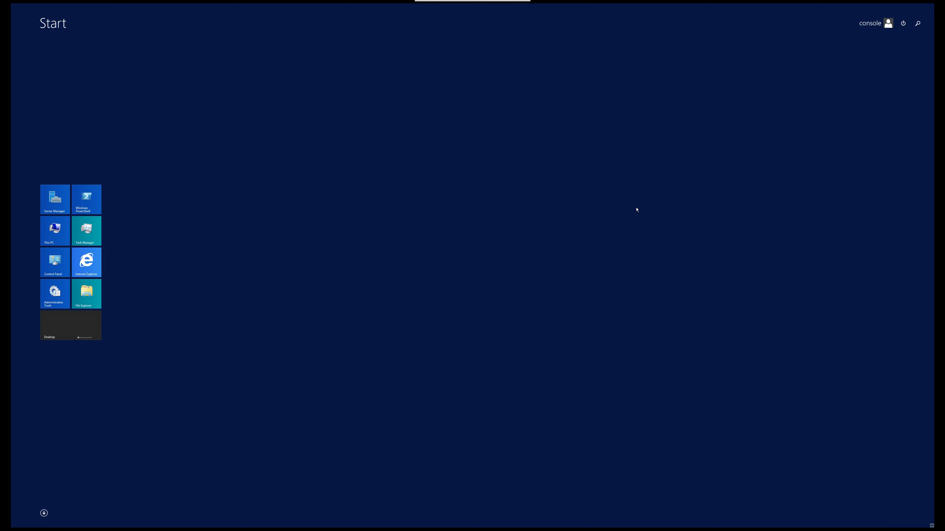
text(hyper-V Manager)
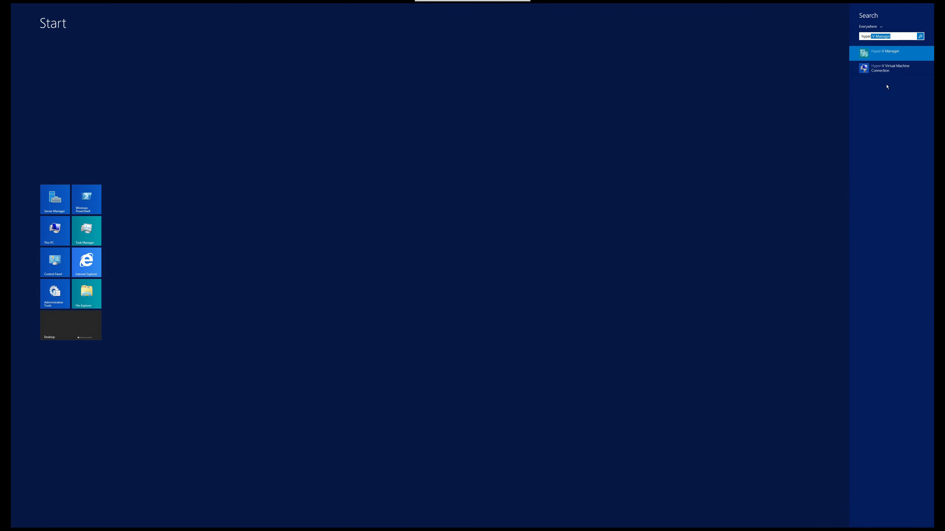
right_click(882, 57)
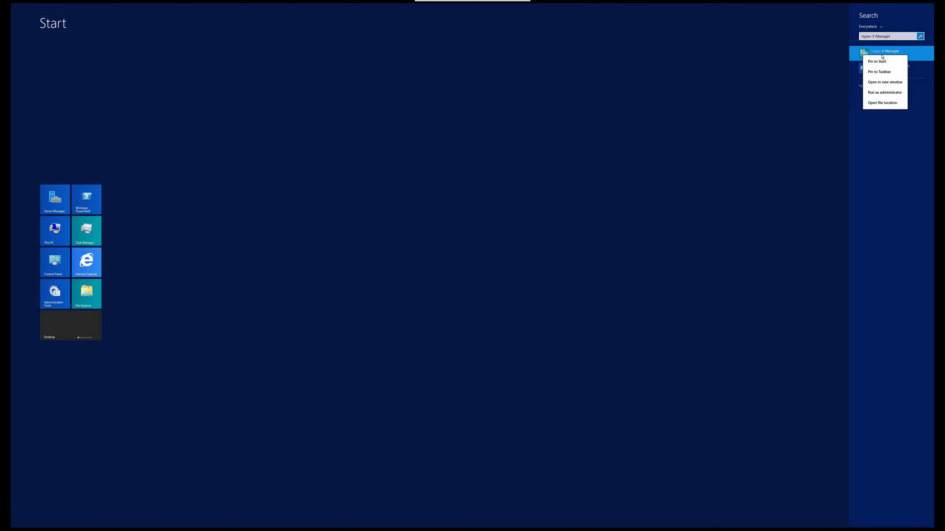
click(884, 93)
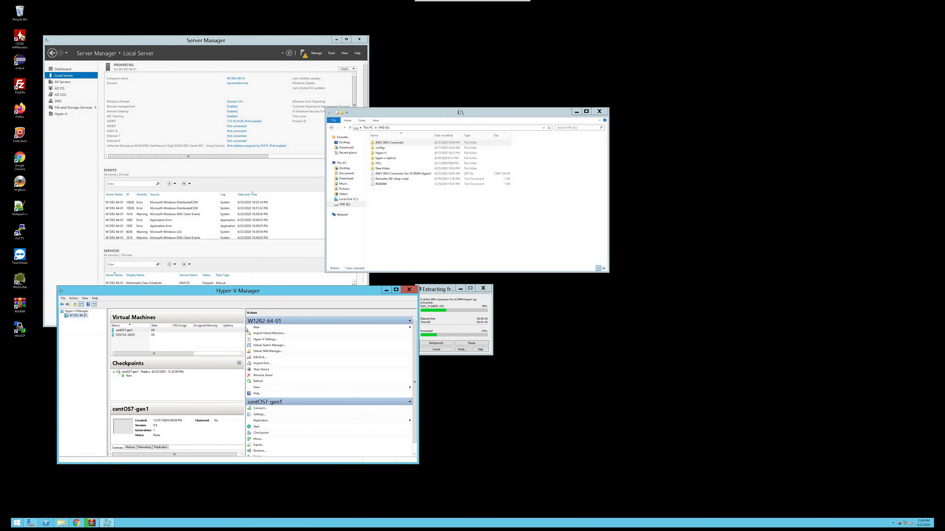
drag(243, 293, 210, 327)
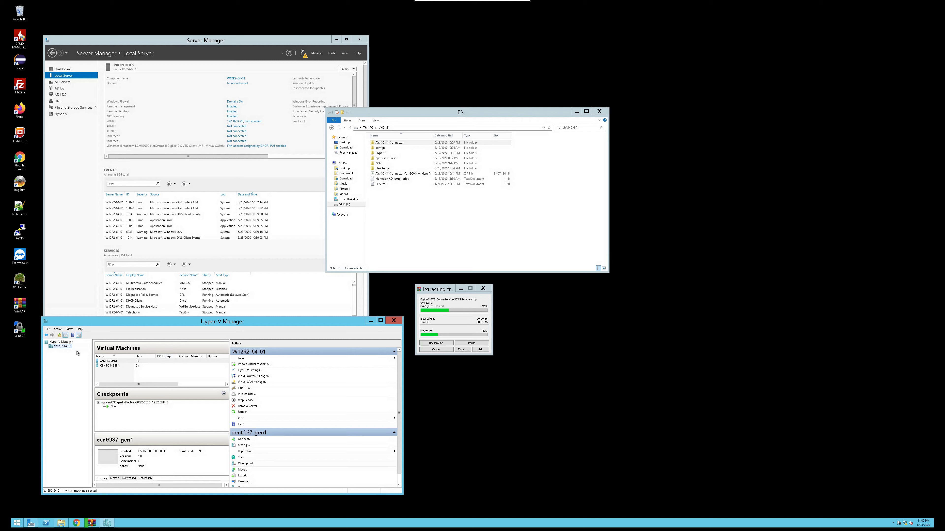
click(60, 342)
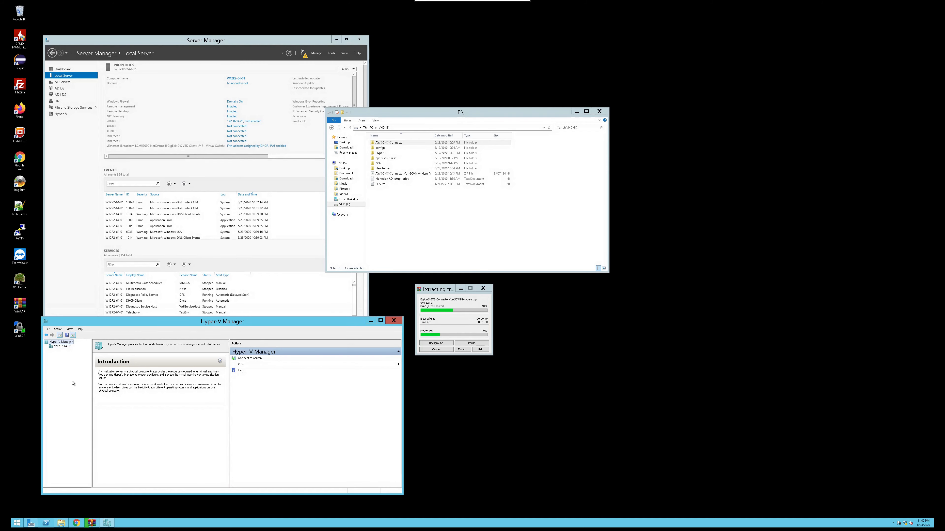
click(59, 330)
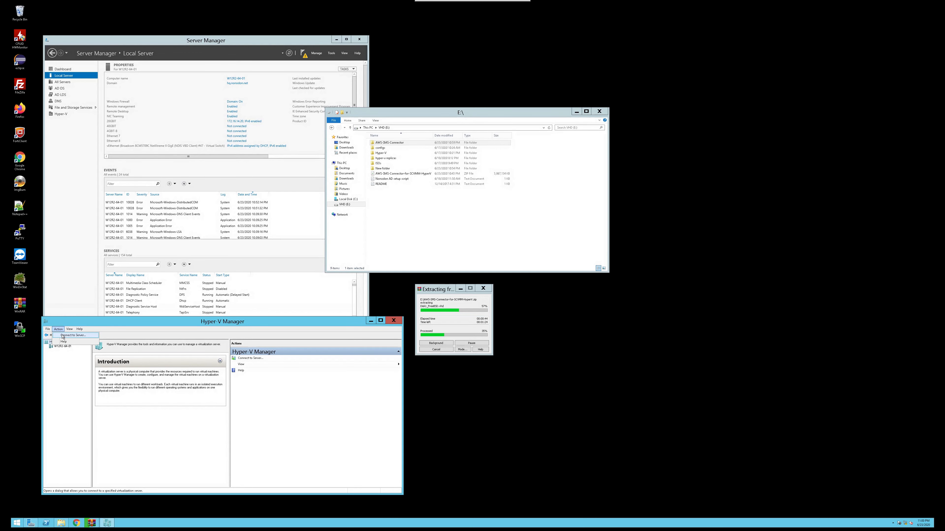
click(62, 336)
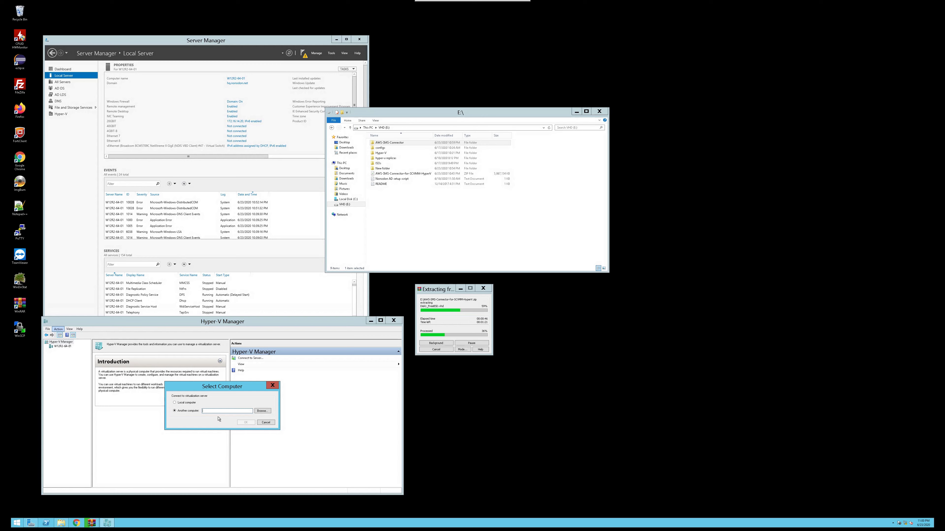
click(195, 403)
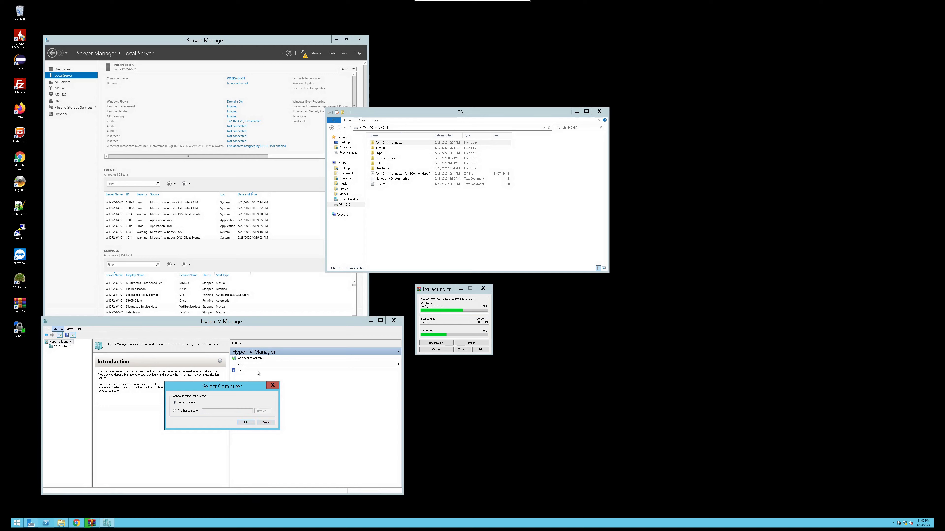
click(187, 411)
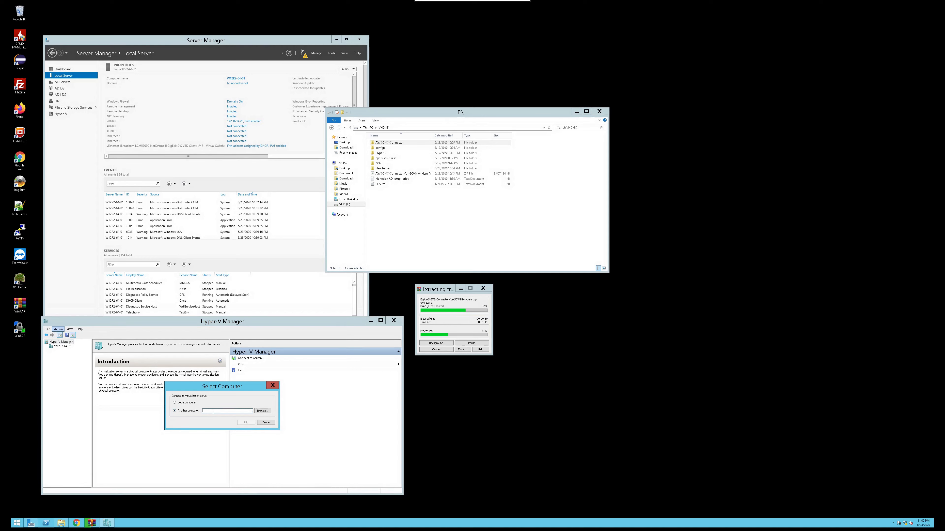
text(hvs16-02)
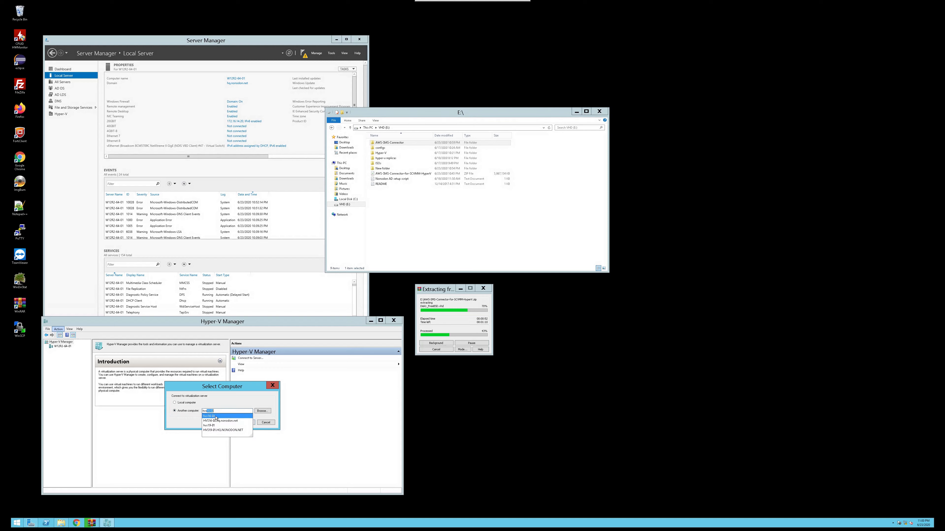
click(228, 416)
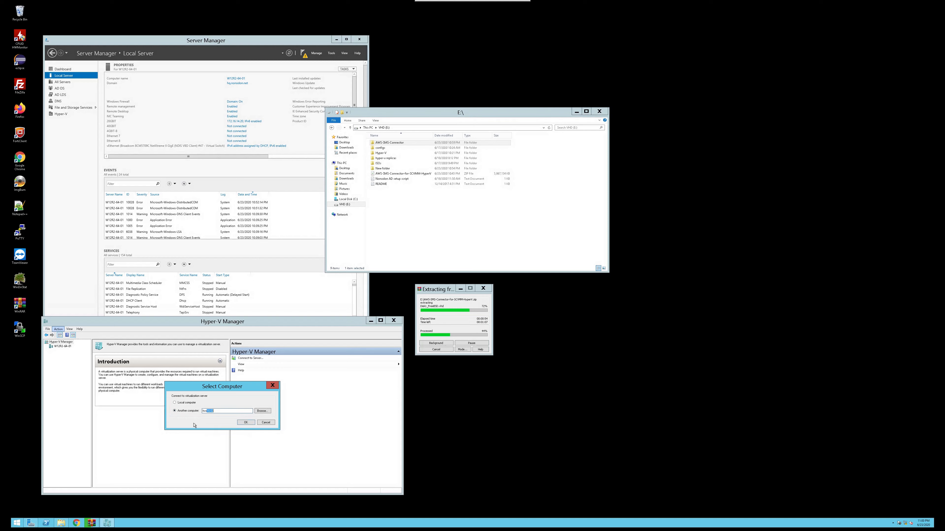
click(192, 405)
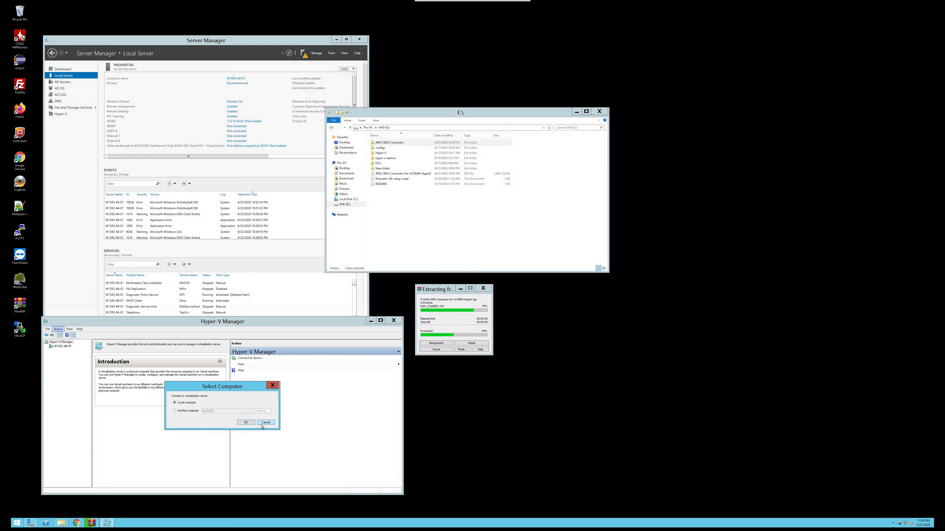
click(250, 424)
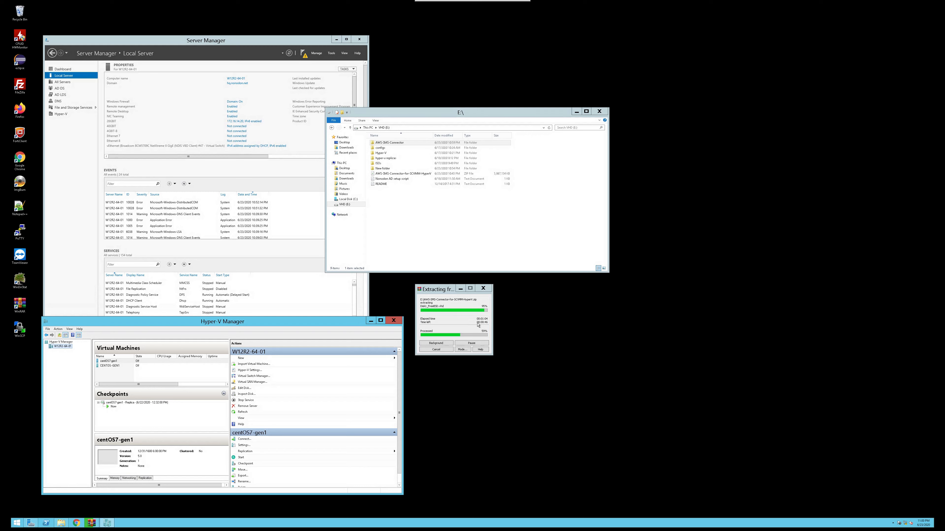
Switch between the centOS7-gen1 and CENTOS--GEN1 virtual machines to compare their details and checkpoints
click(112, 362)
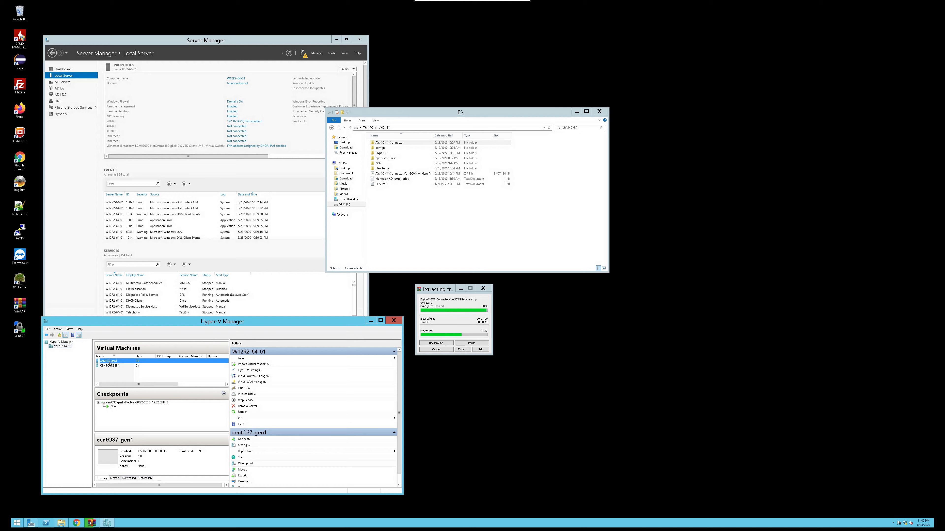
click(112, 366)
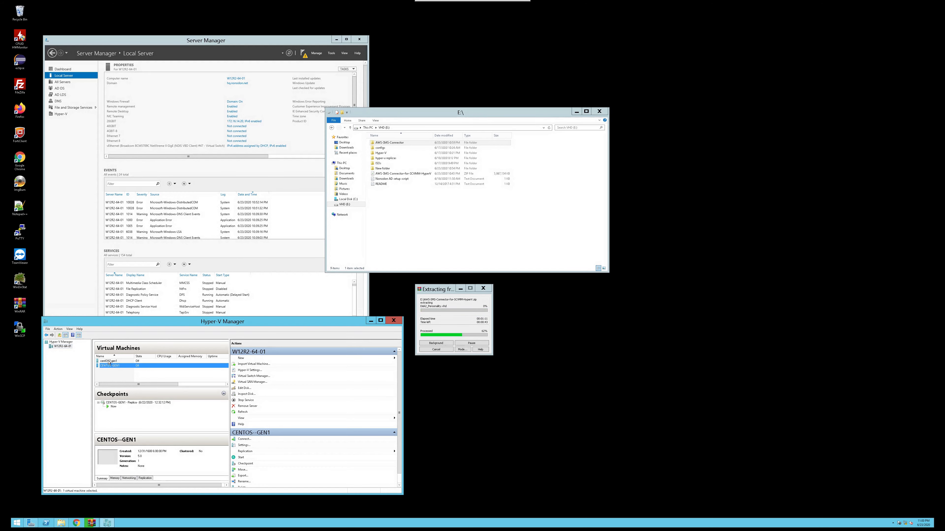
click(108, 361)
click(112, 367)
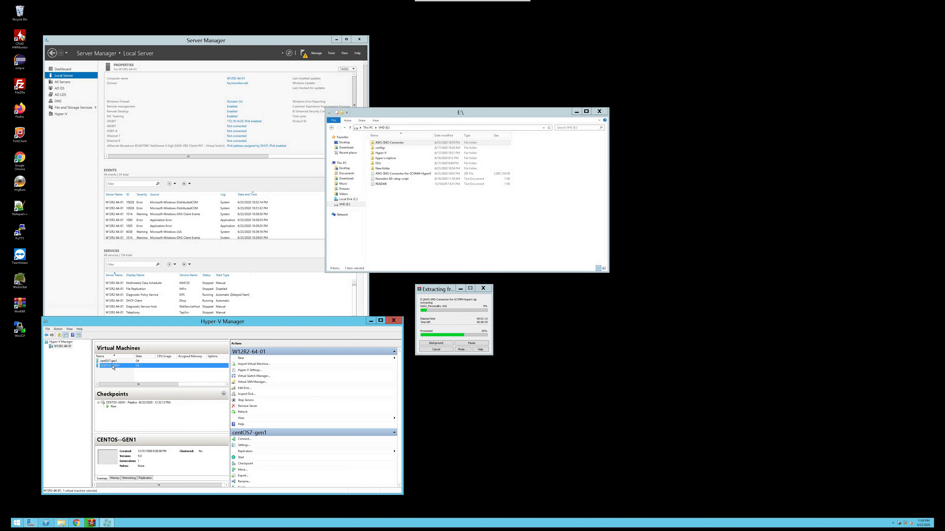
click(113, 361)
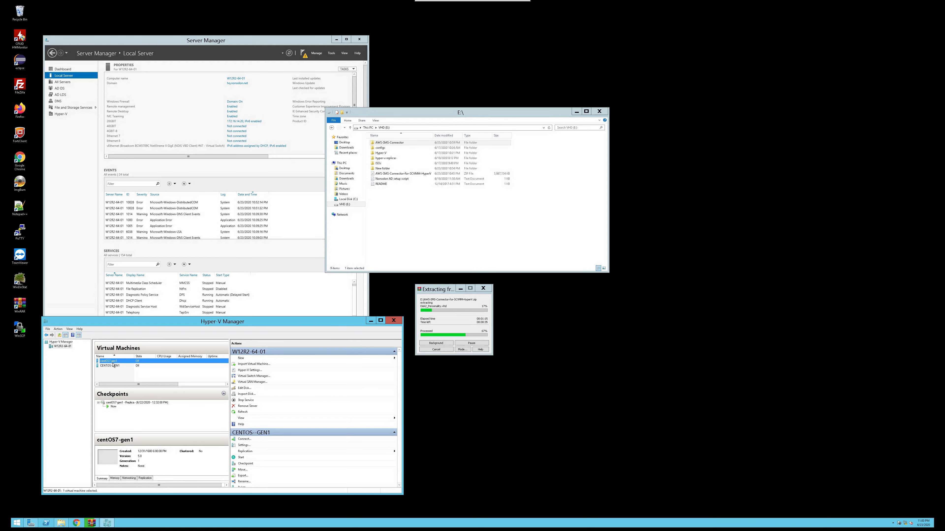
click(114, 366)
click(113, 362)
click(114, 366)
click(113, 361)
click(115, 367)
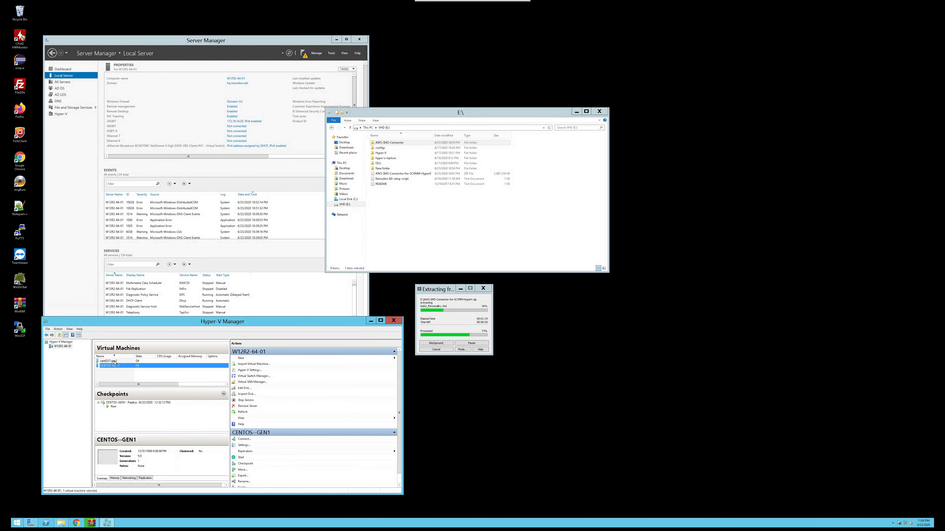
click(114, 362)
click(115, 367)
click(114, 362)
click(115, 366)
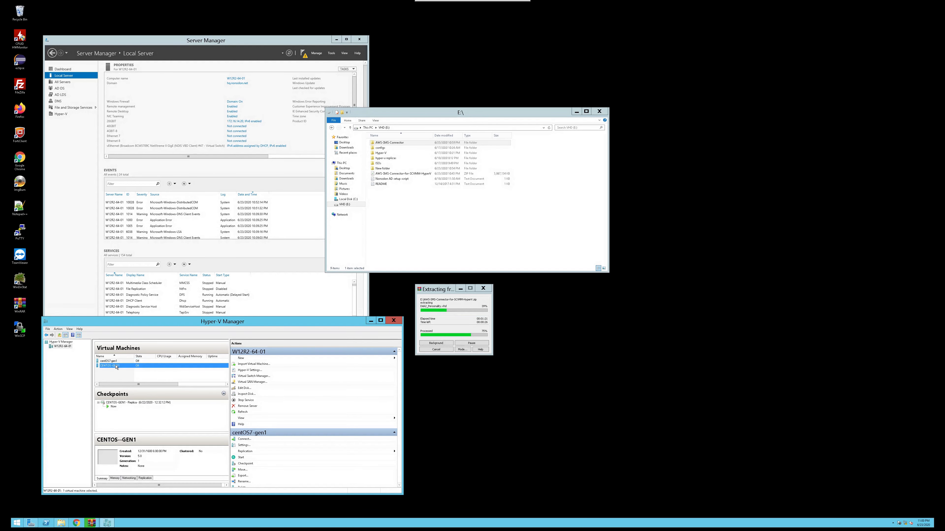
click(114, 362)
click(113, 367)
click(114, 362)
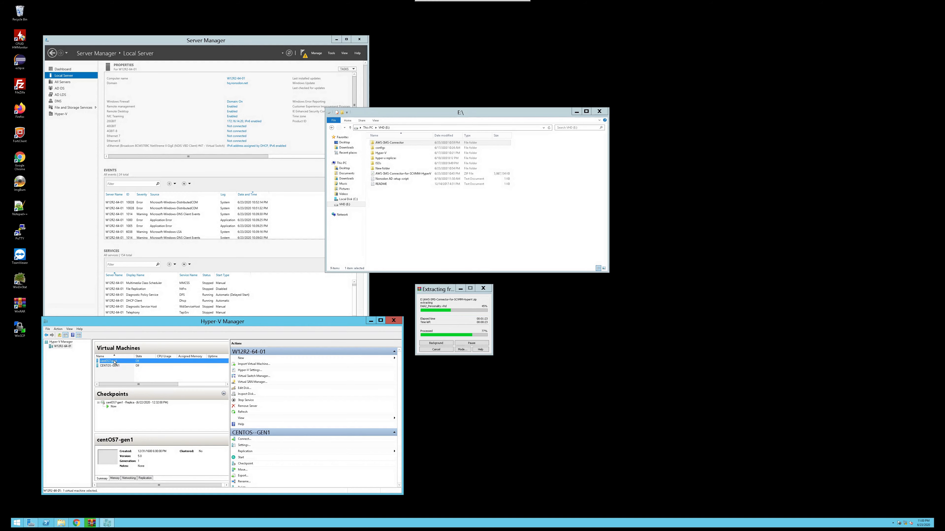
click(114, 366)
click(115, 362)
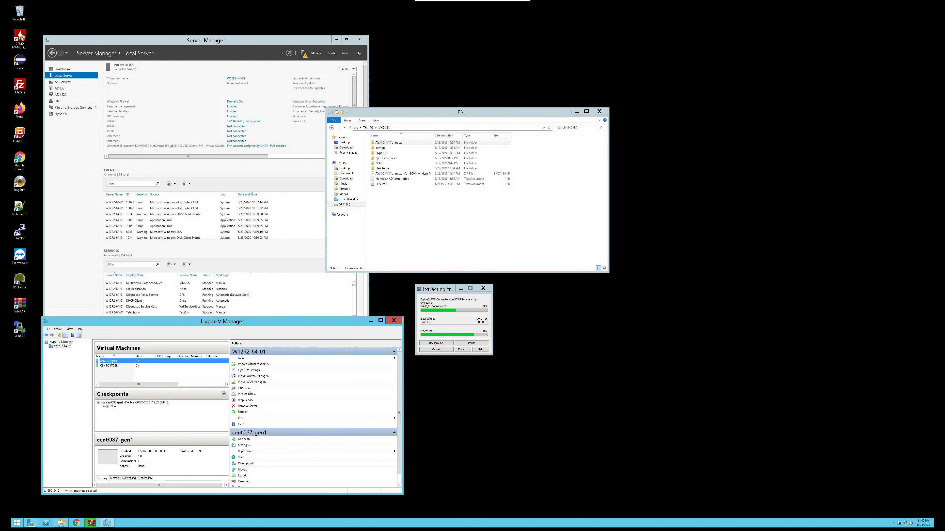
Open the replication health report for the centOS7-gen1 virtual machine, review it, and close it
right_click(121, 363)
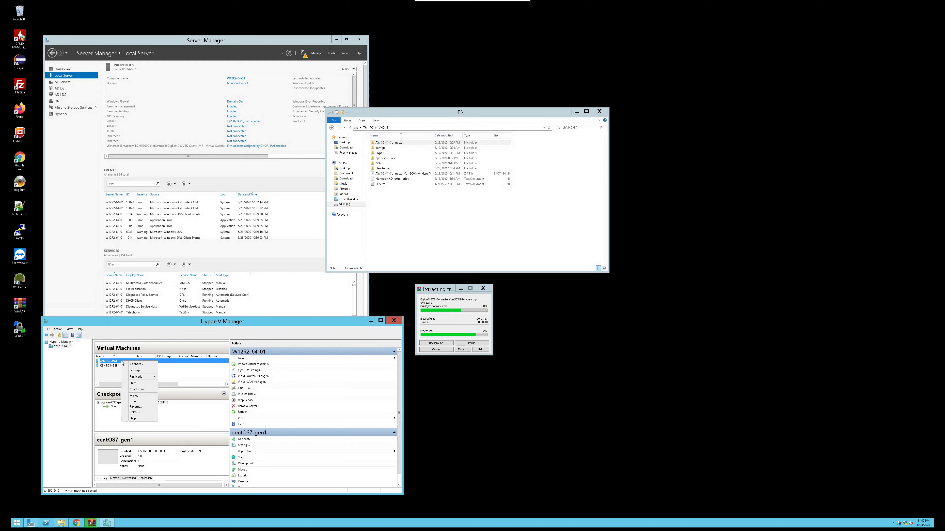
mouse_move(145, 377)
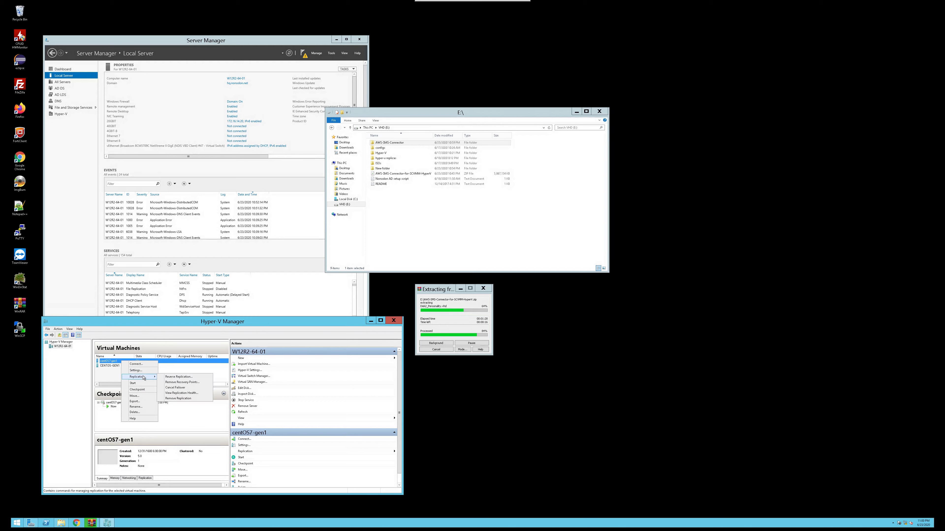
click(182, 394)
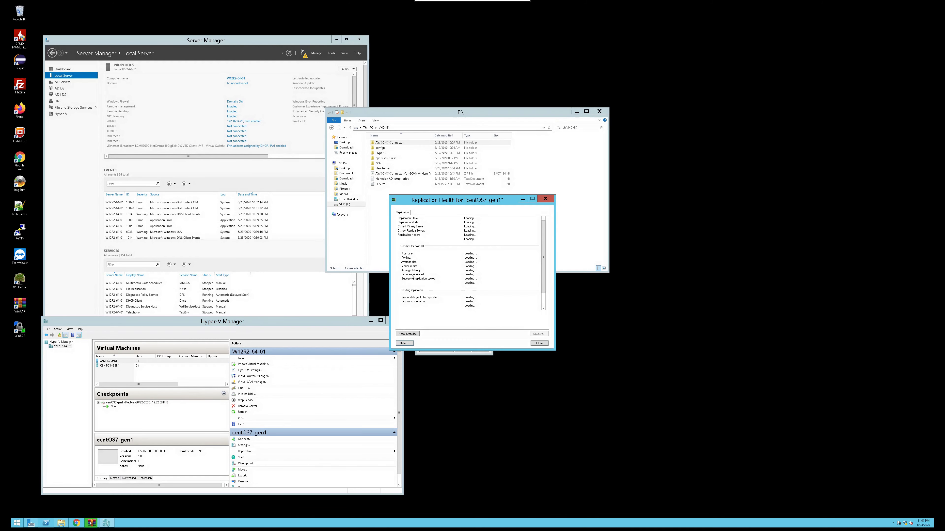
drag(516, 201, 628, 298)
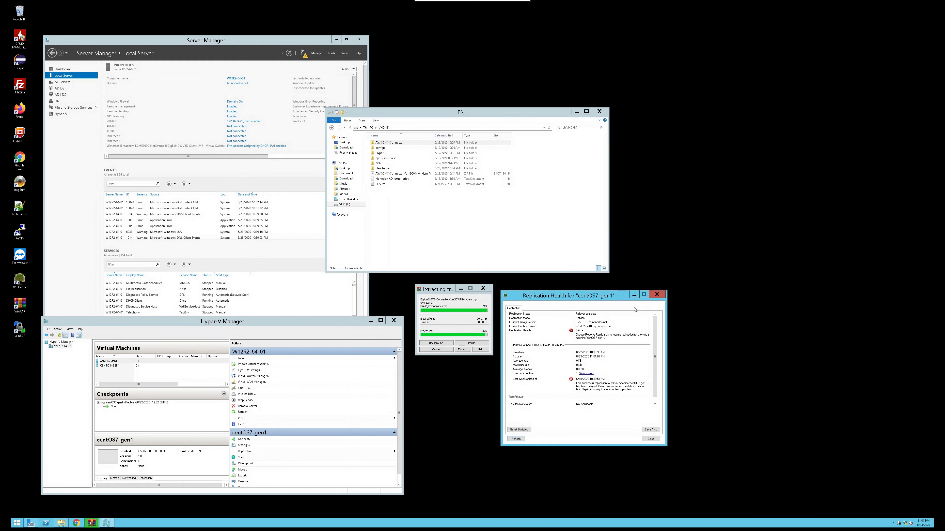
click(656, 294)
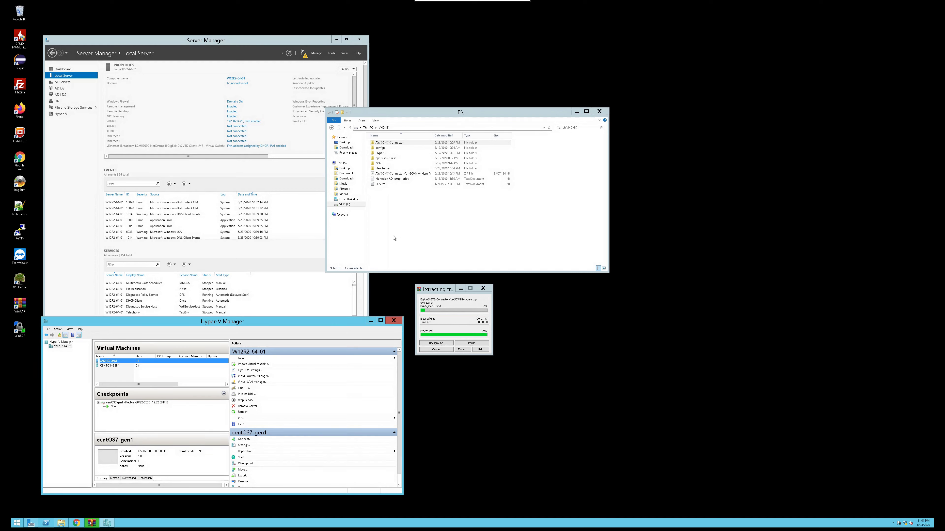
Open the AWS-SMS-Connector folder's Virtual Hard Disks subfolder and inspect each of the five disk files
click(394, 143)
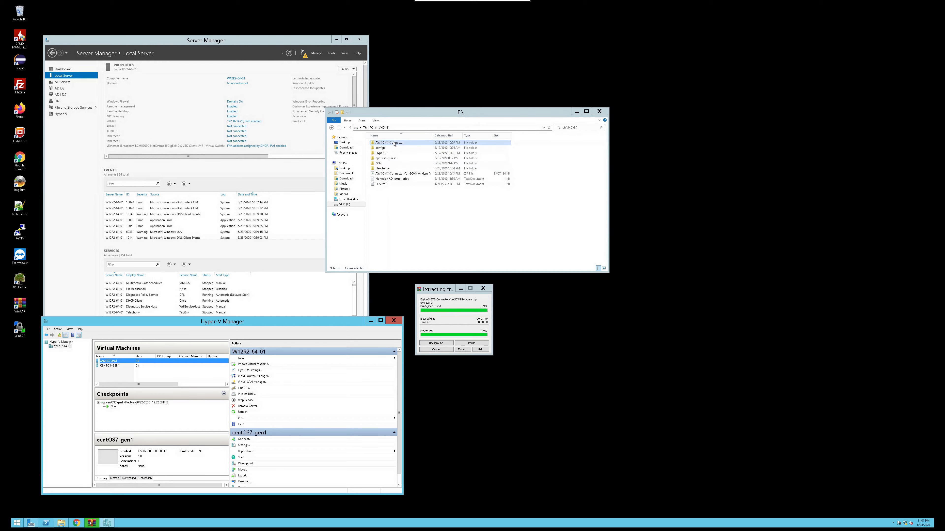
double_click(394, 143)
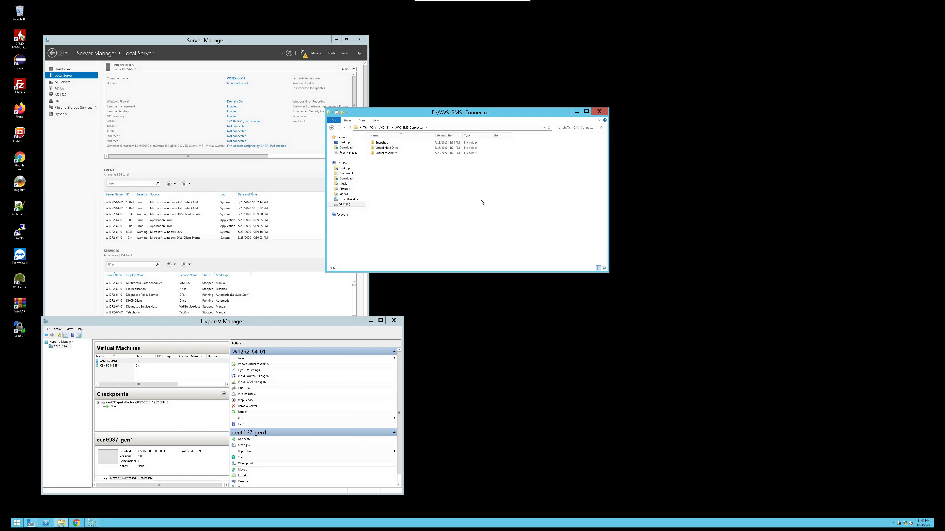
click(391, 144)
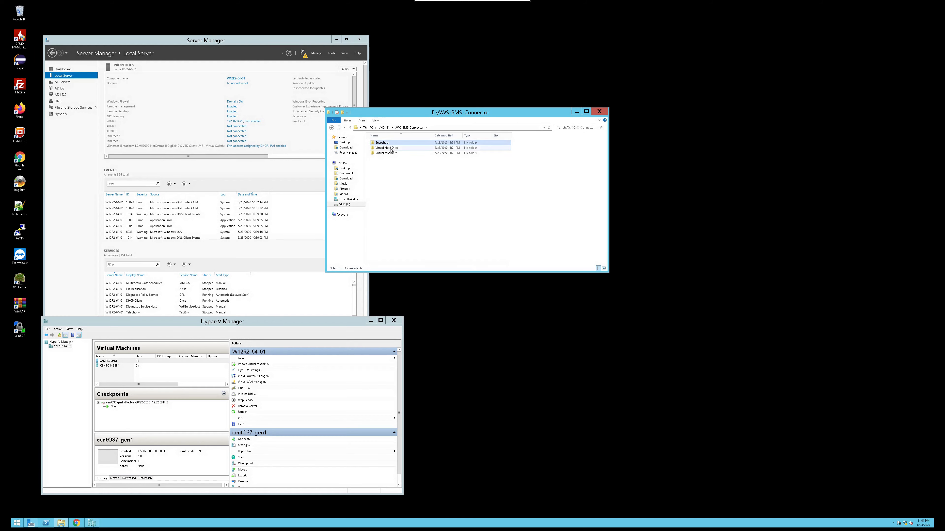
click(392, 149)
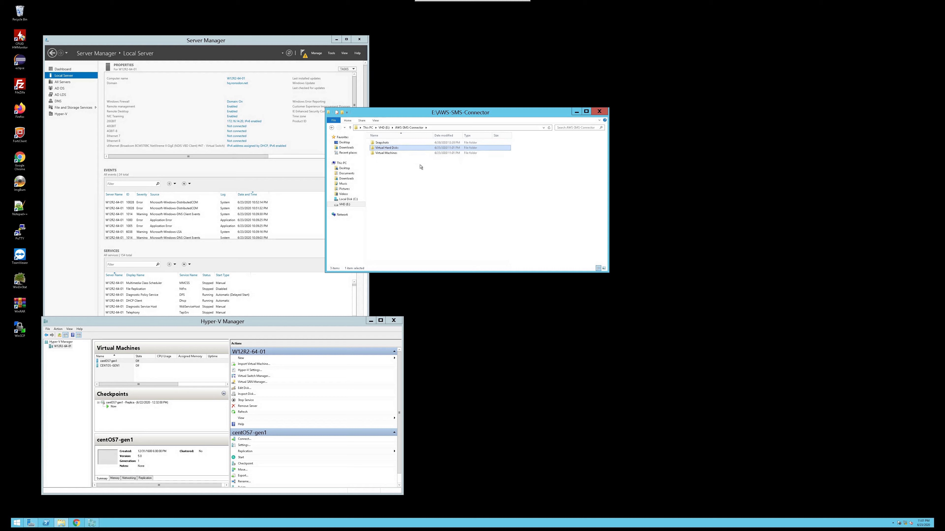
double_click(382, 149)
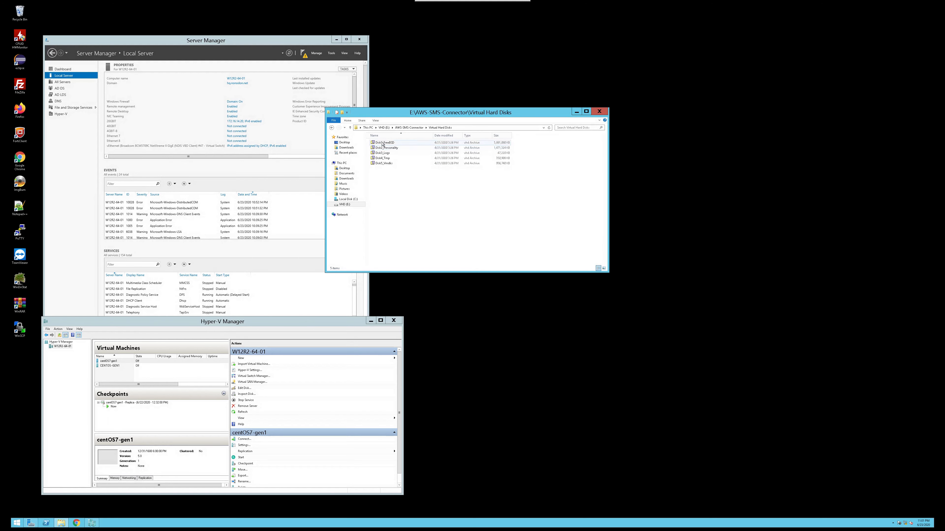
click(398, 144)
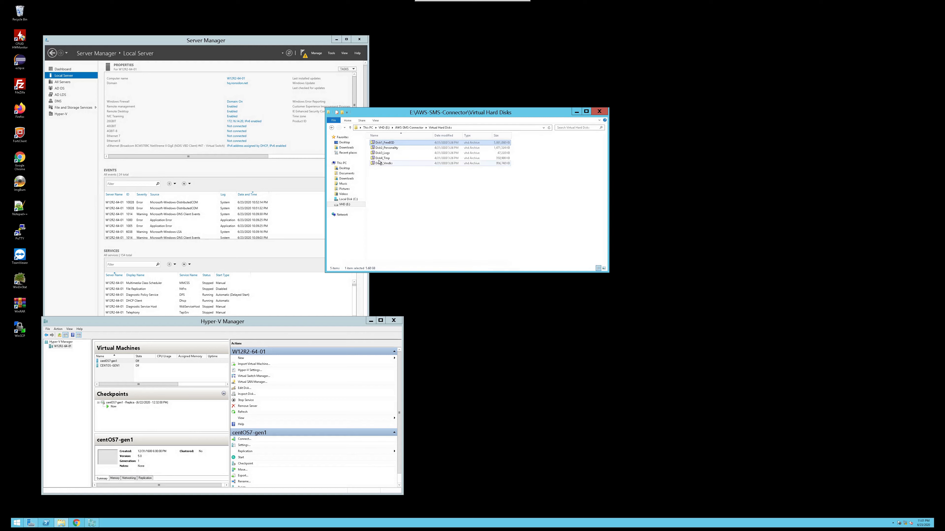
click(400, 149)
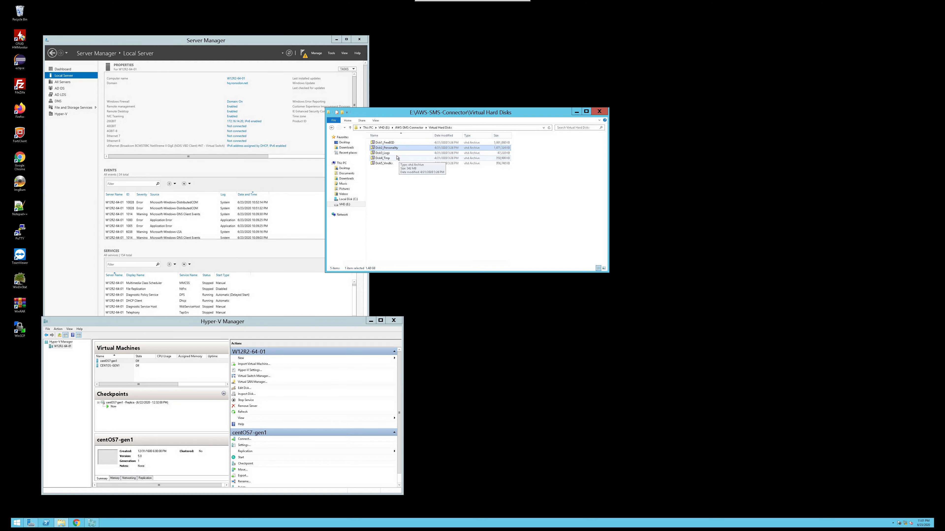
click(395, 154)
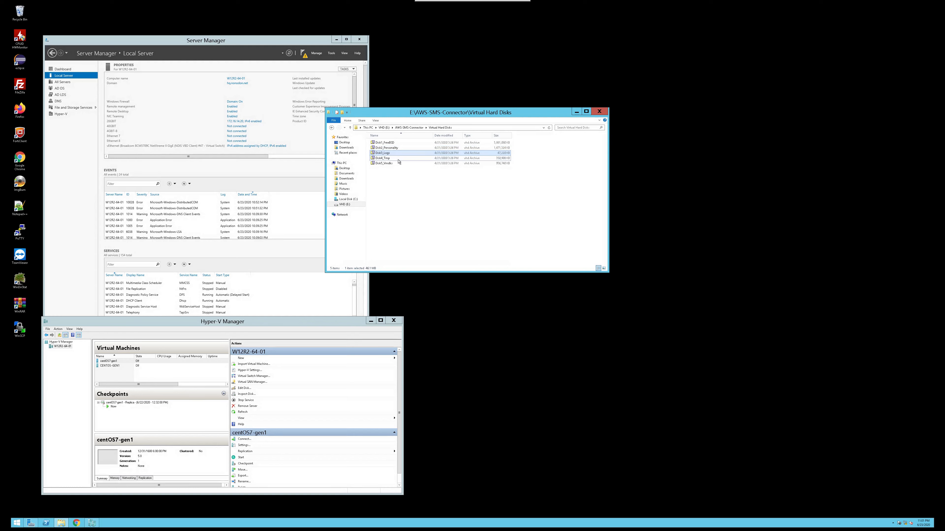
click(398, 159)
click(399, 164)
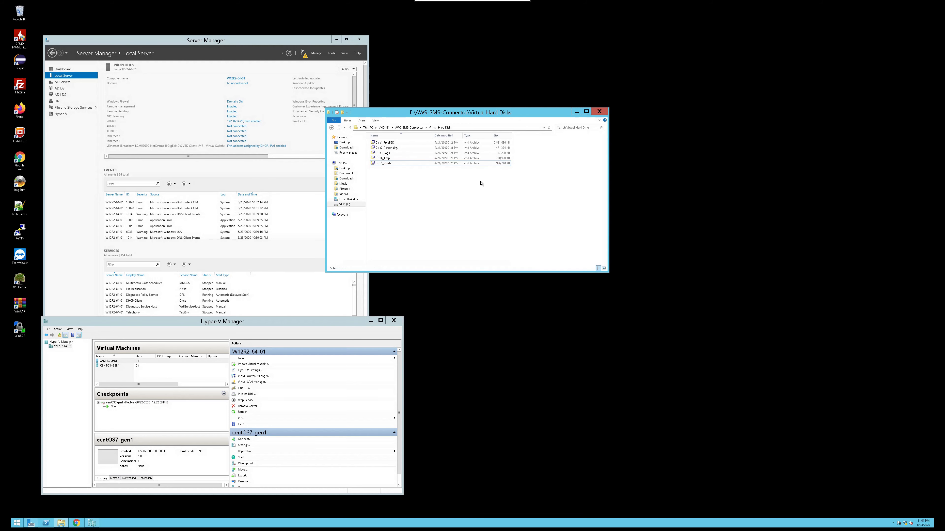
Return to the AWS-SMS-Connector folder and copy its path from the address bar
click(408, 128)
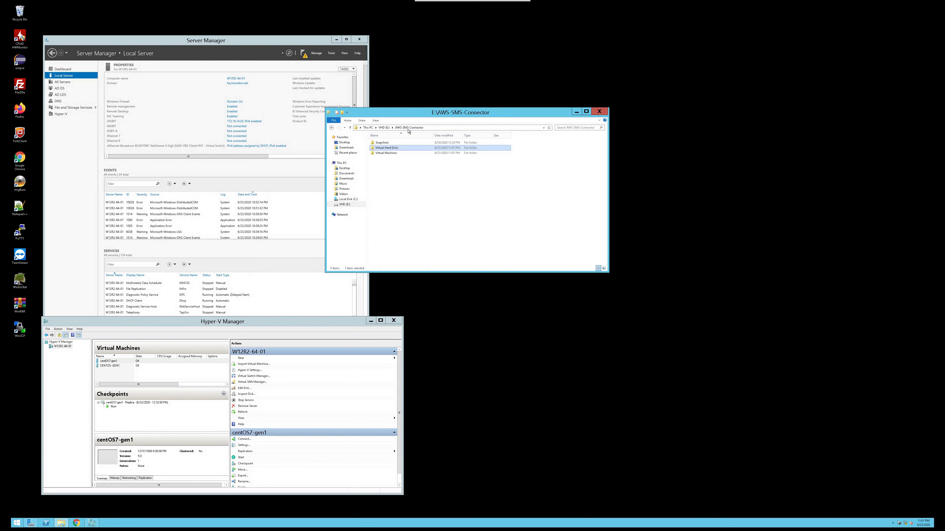
click(442, 128)
right_click(442, 129)
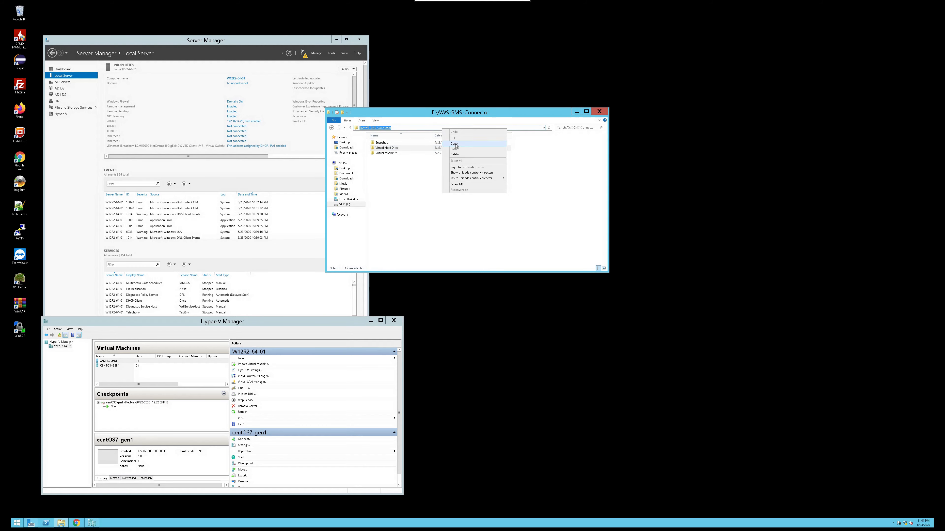
click(453, 143)
click(437, 197)
click(438, 199)
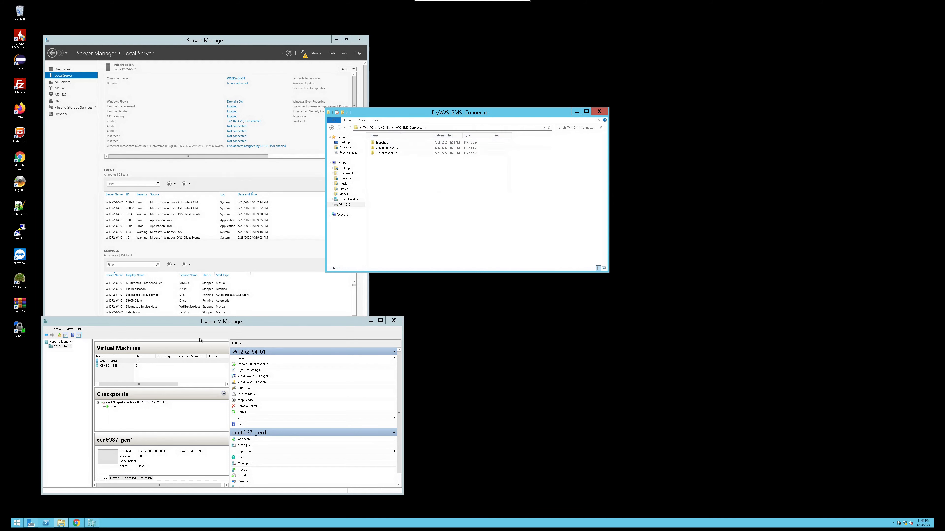
Start the Import Virtual Machine wizard on the Hyper-V host and point it to the E:\AWS-SMS-Connector folder
click(67, 347)
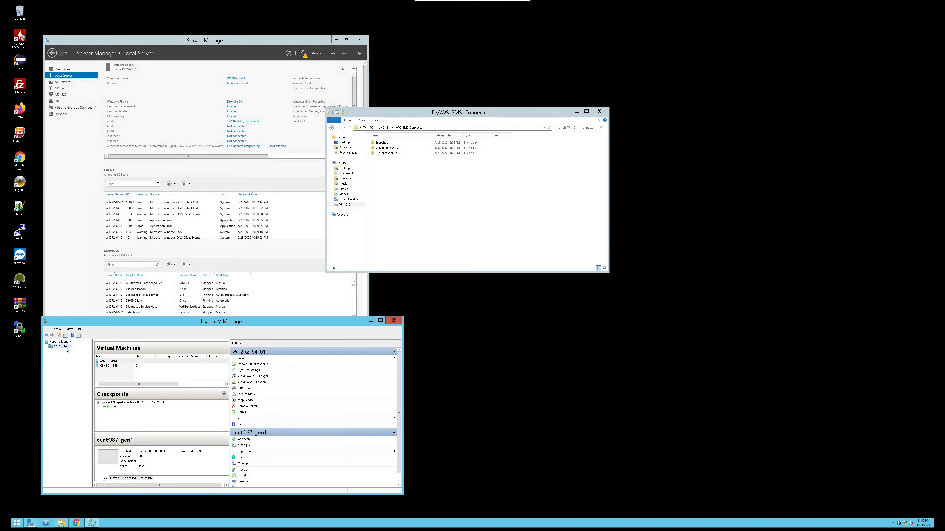
right_click(66, 350)
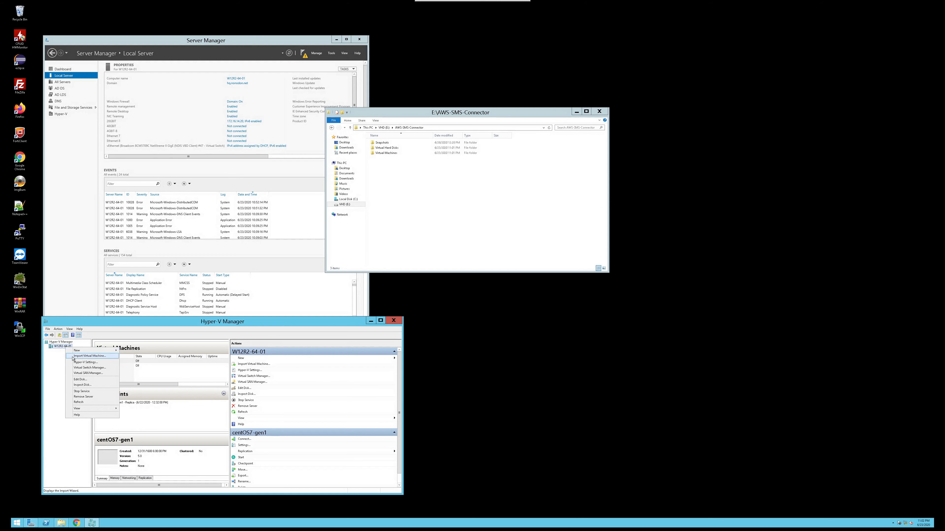
click(73, 356)
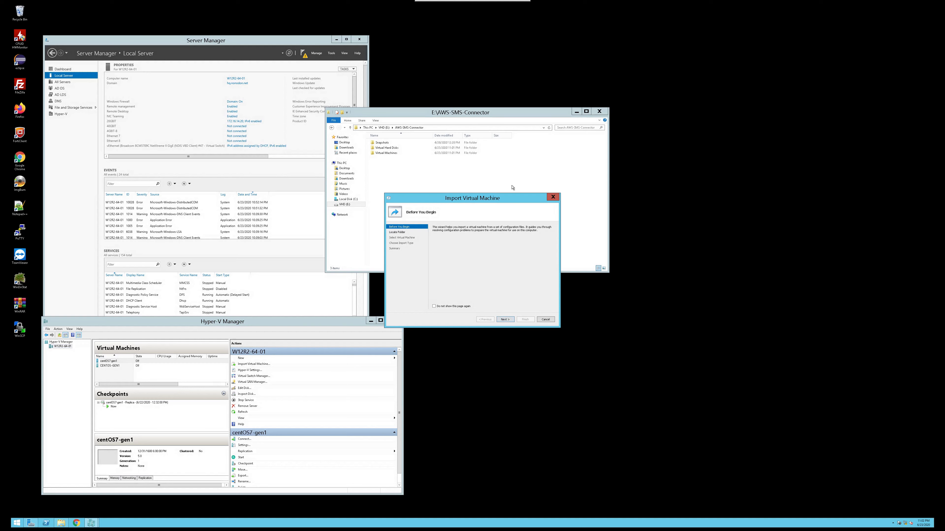
click(504, 320)
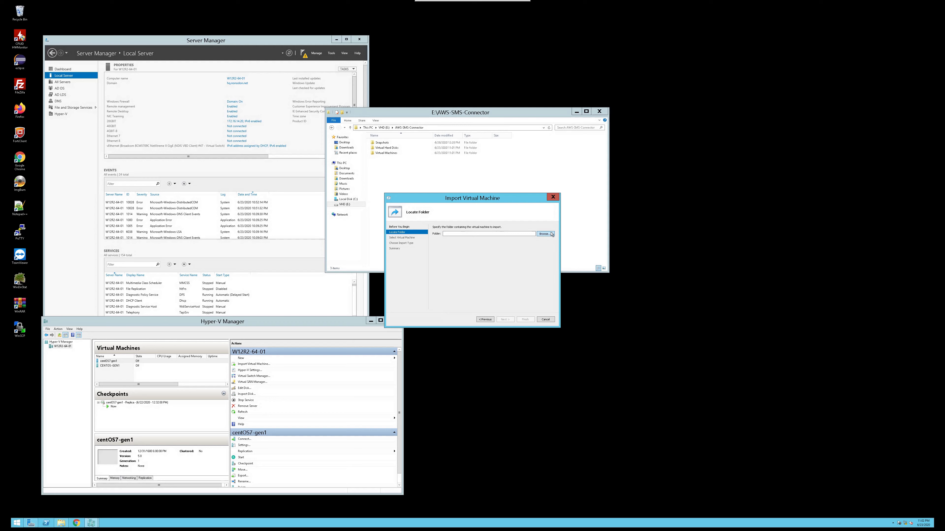
click(543, 234)
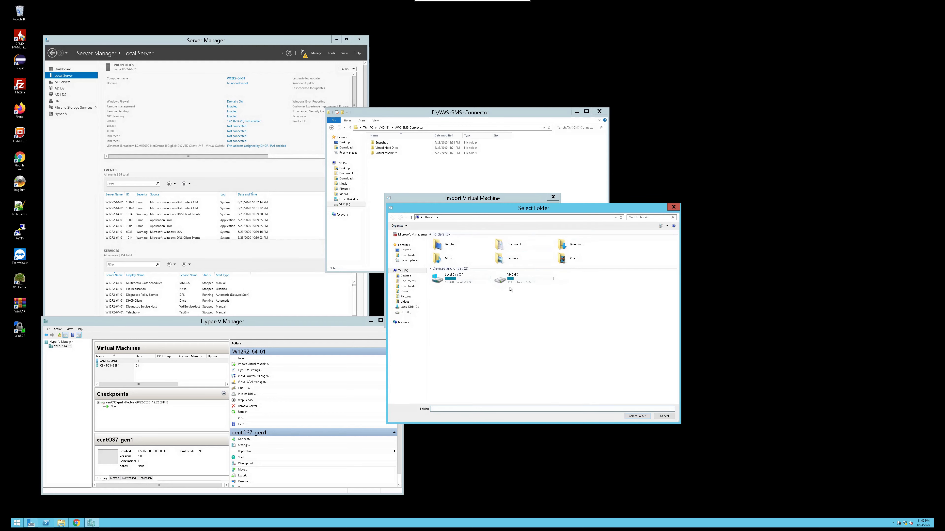
double_click(515, 280)
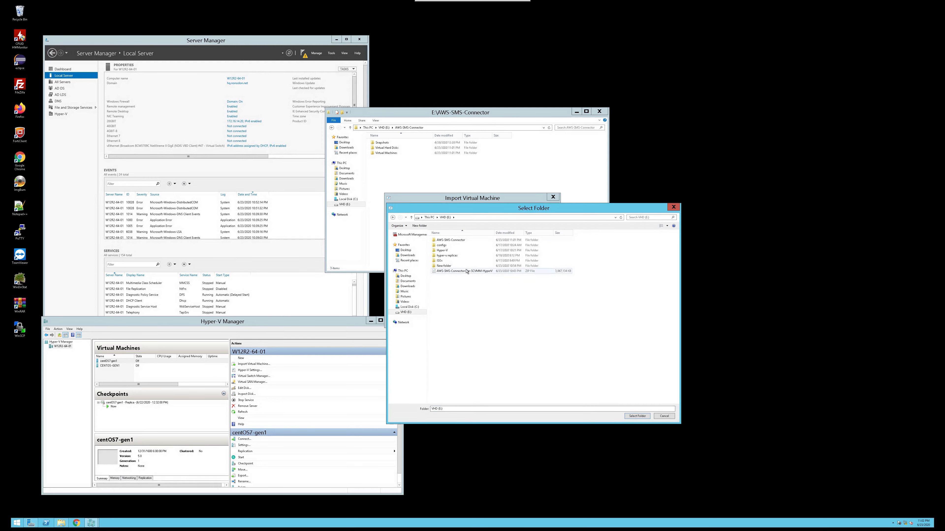
click(466, 272)
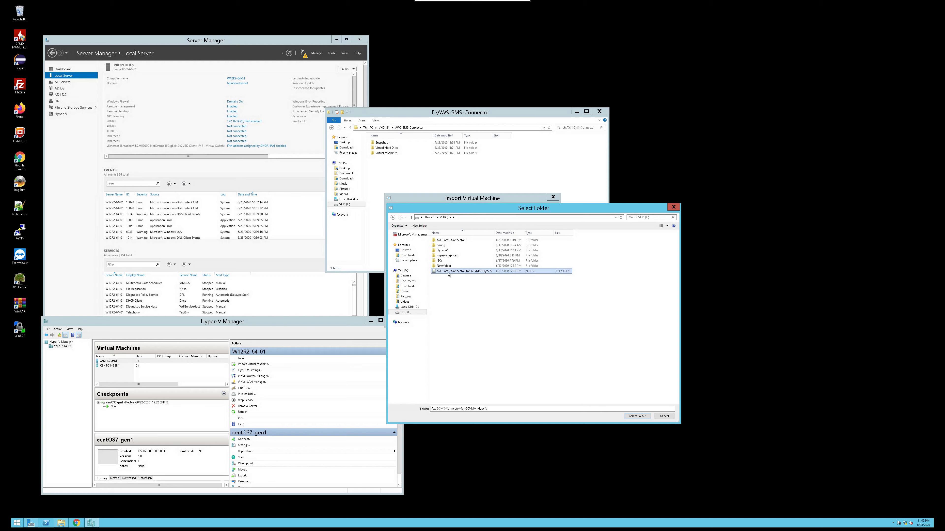
double_click(451, 241)
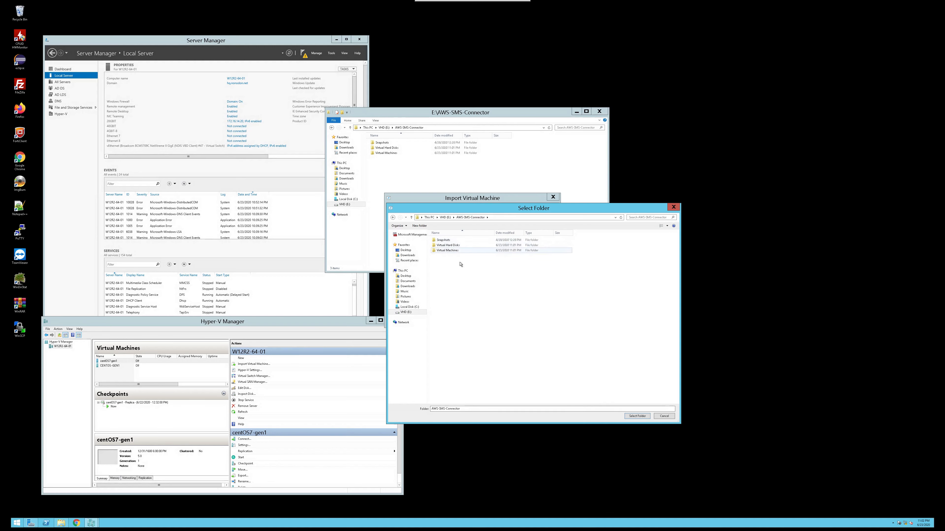
click(638, 416)
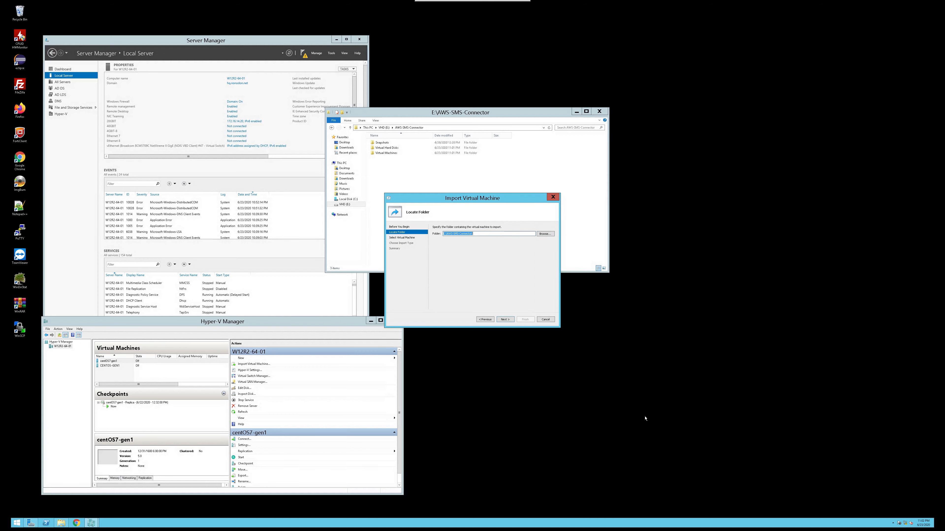
click(507, 322)
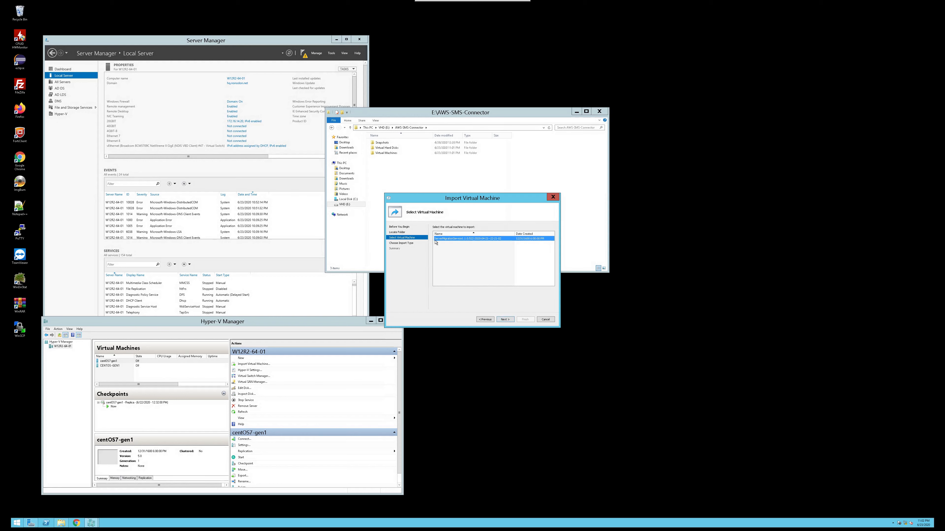
Select the ServerMigrationService virtual machine to import and keep the copy import type with a new unique ID
click(445, 252)
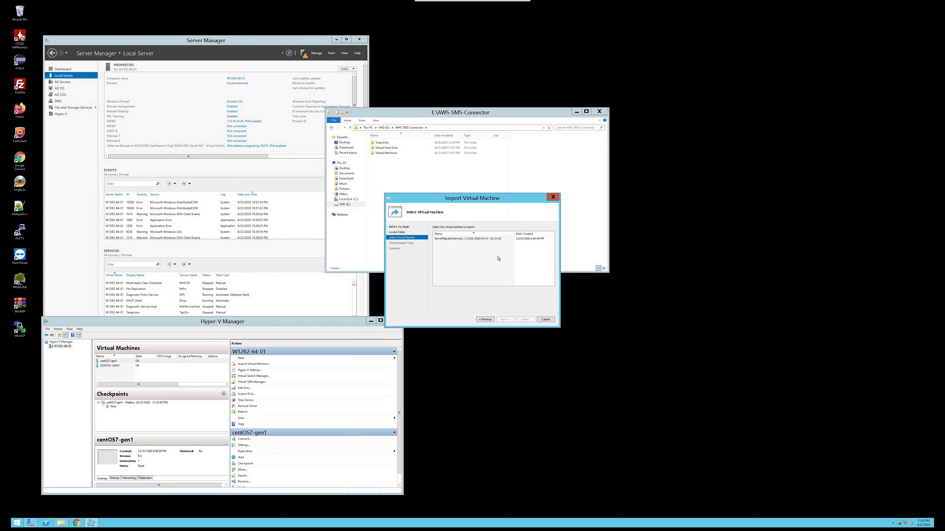
click(479, 239)
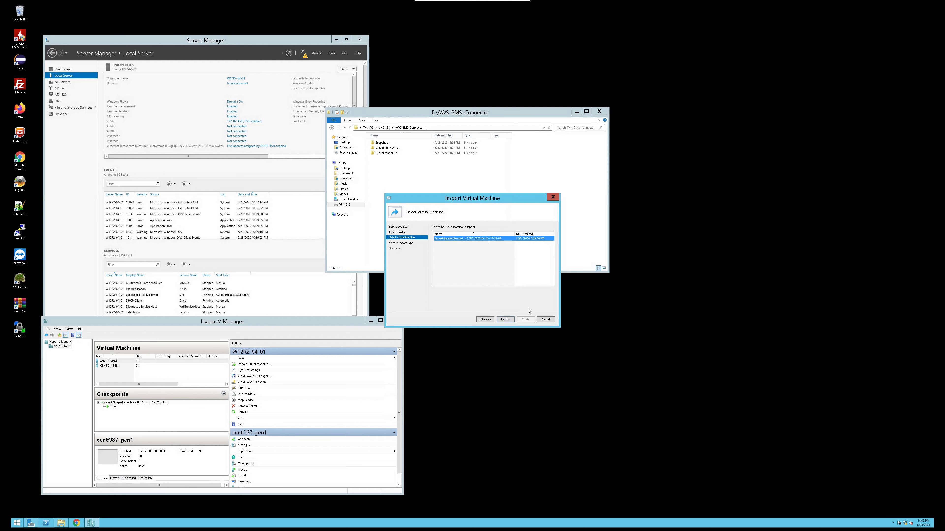
click(512, 321)
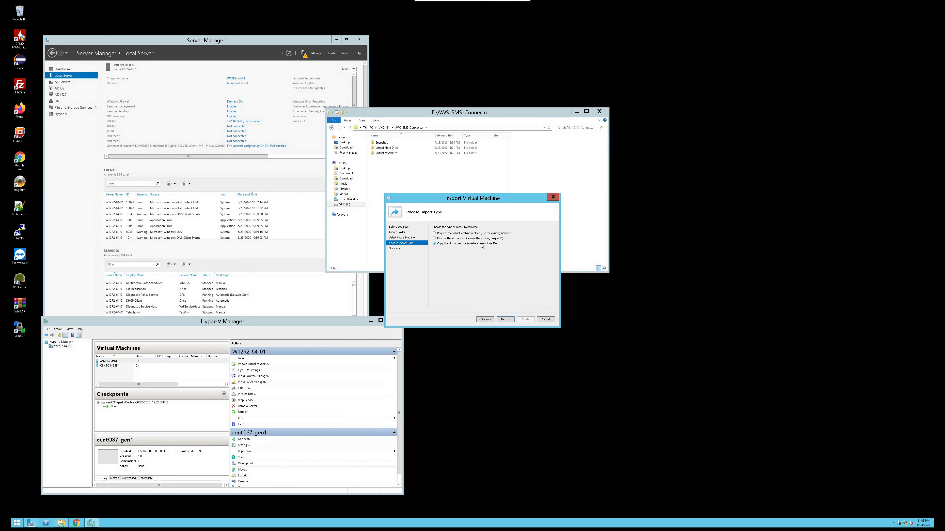
click(508, 320)
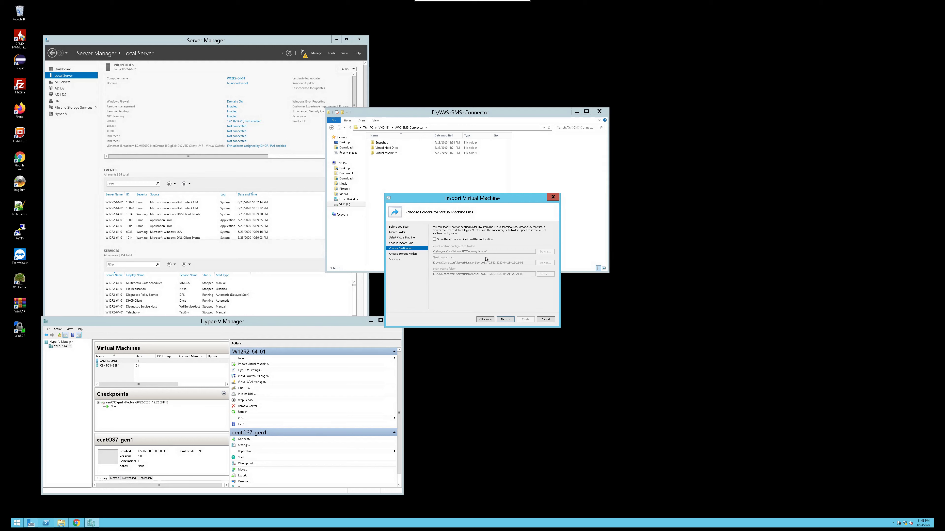
Enable storing the virtual machine in a different location and browse to E:\Hyper-V in File Explorer for reference
click(479, 240)
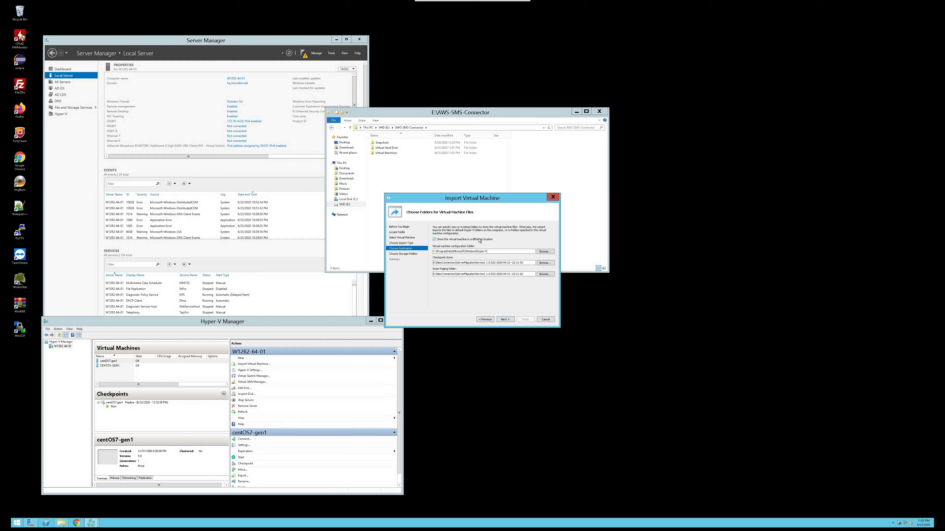
click(385, 129)
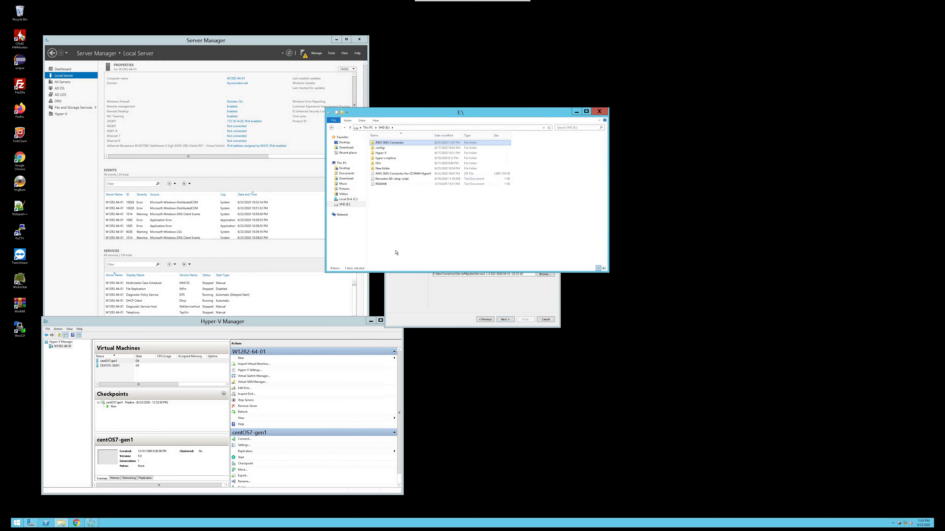
click(408, 295)
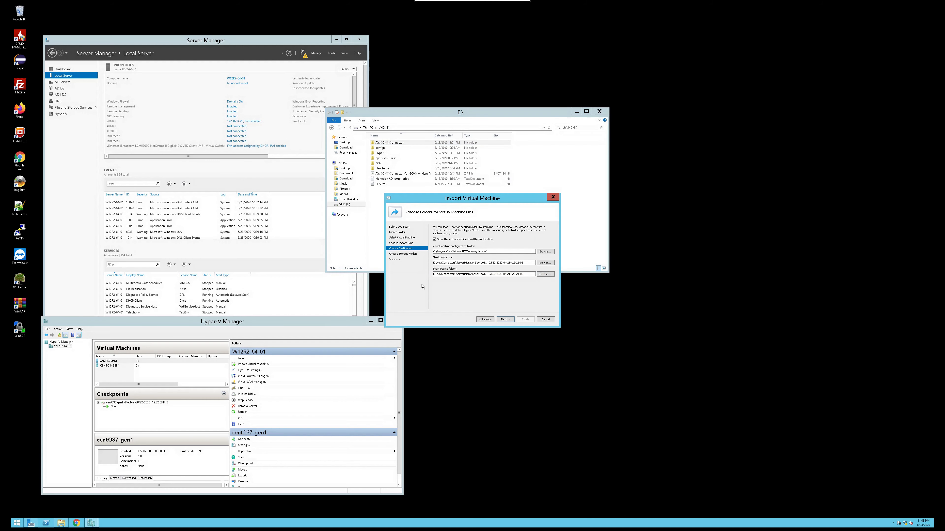
click(439, 263)
double_click(388, 153)
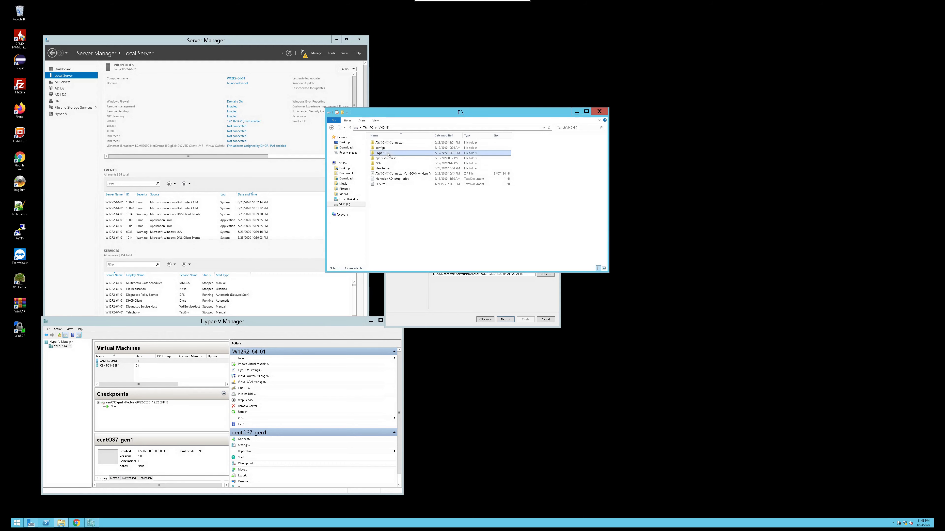
click(446, 275)
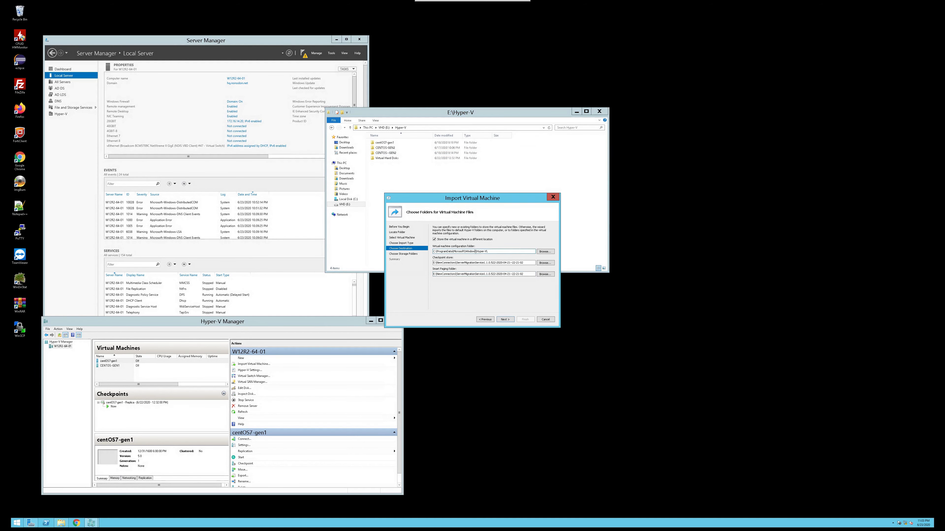
Set the virtual machine configuration folder to e:\Hyper-V\ and continue to the disk storage page
drag(475, 252, 439, 251)
key(BackSpace)
key(Delete)
key(Delete)
key(Left)
key(Left)
key(BackSpace)
text(e)
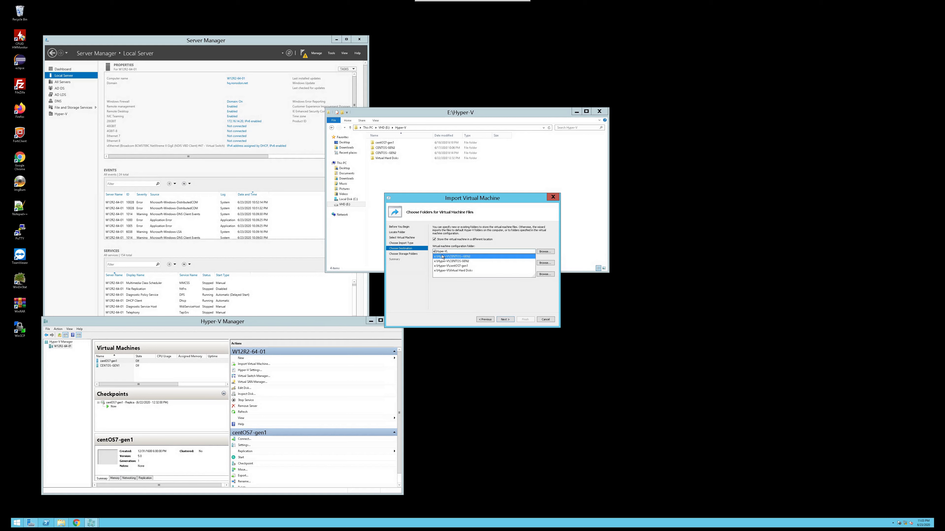
click(454, 294)
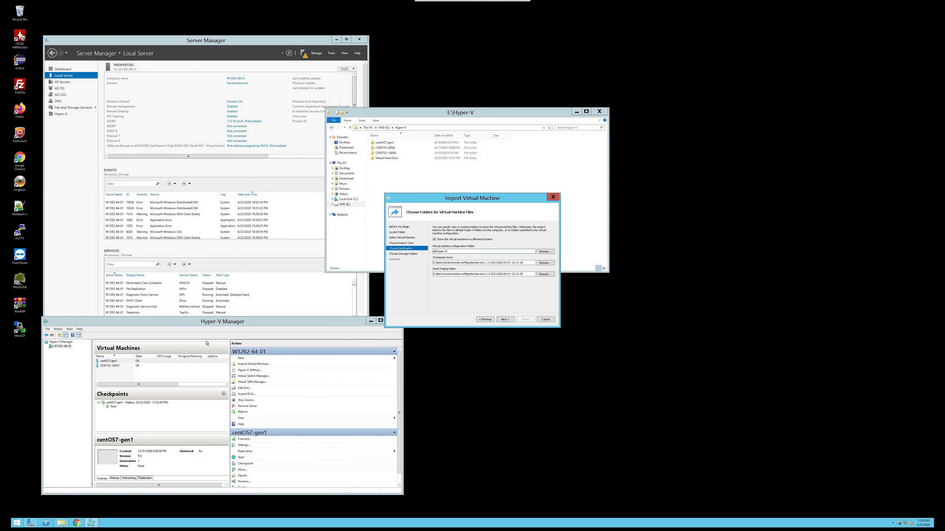
click(505, 320)
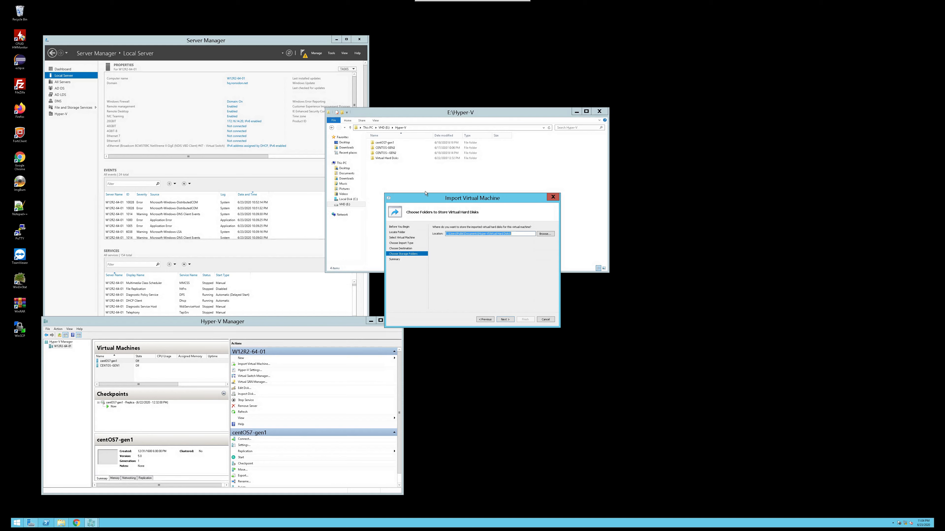
Browse the E:\Hyper-V\Virtual Hard Disks folder in File Explorer to check existing disk files
click(387, 128)
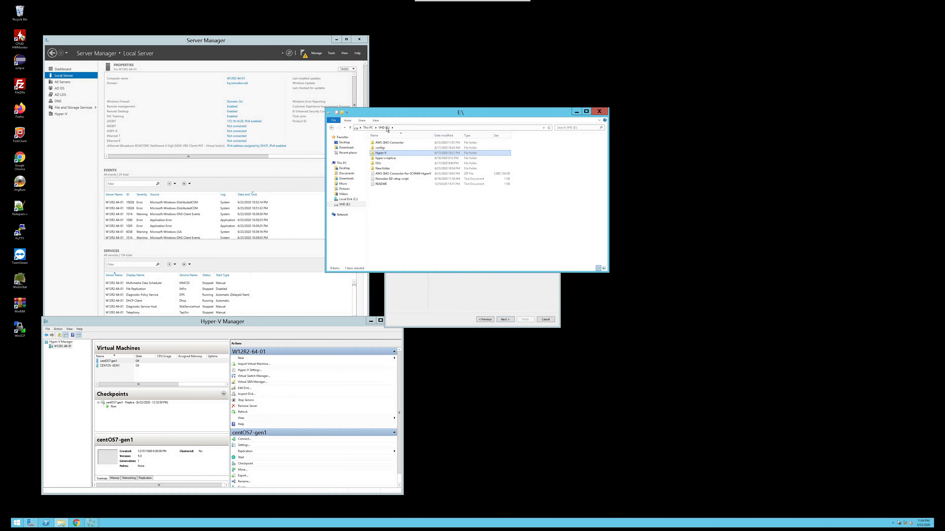
double_click(387, 154)
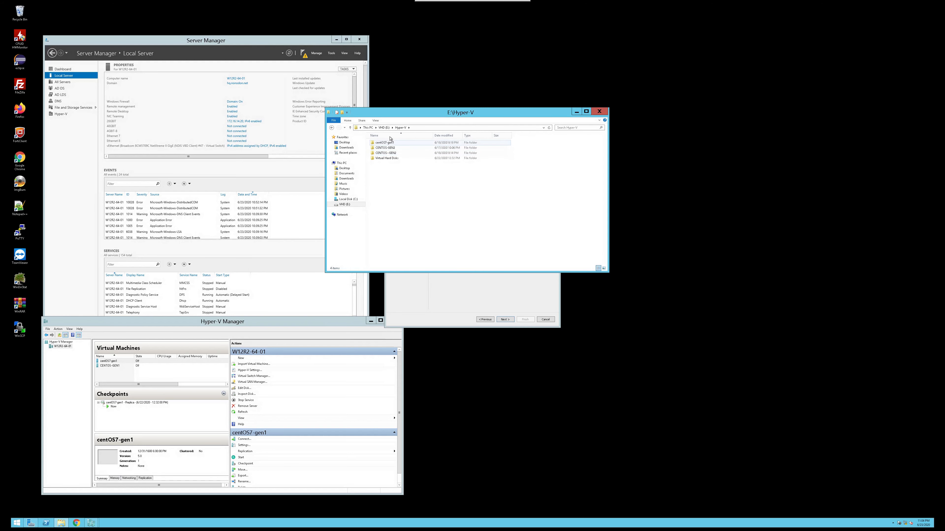
click(389, 160)
double_click(390, 159)
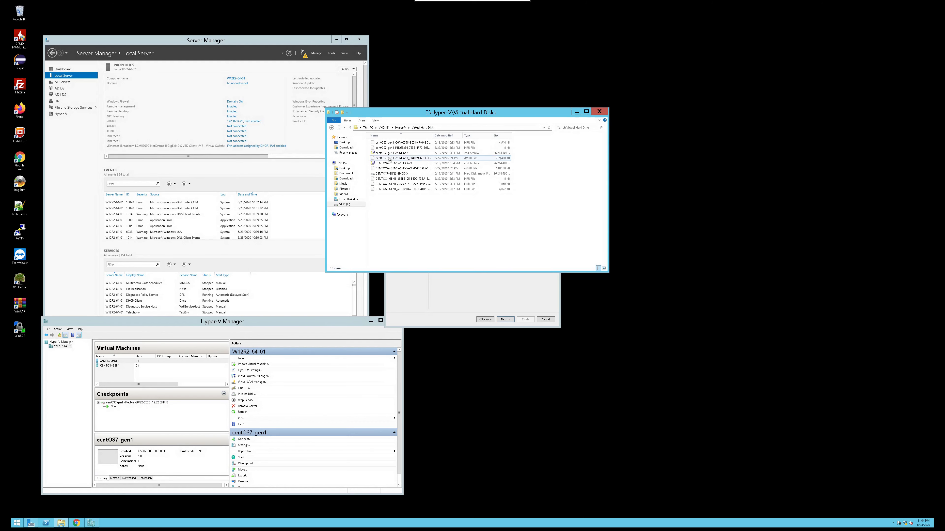
click(445, 291)
Set the virtual hard disk storage location to a path under e:\SMS and continue
click(477, 234)
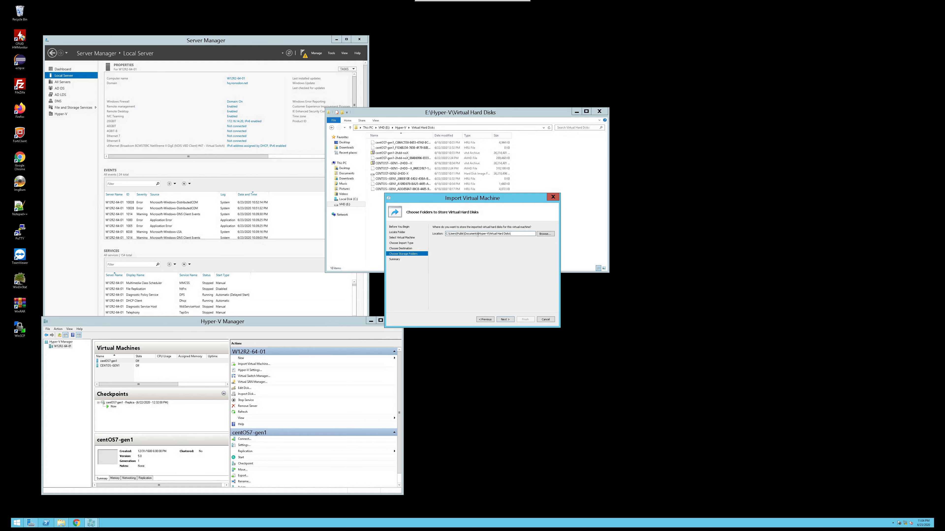
drag(477, 234, 450, 234)
key(BackSpace)
key(Delete)
text(e:\SMS)
drag(467, 233, 483, 233)
click(384, 128)
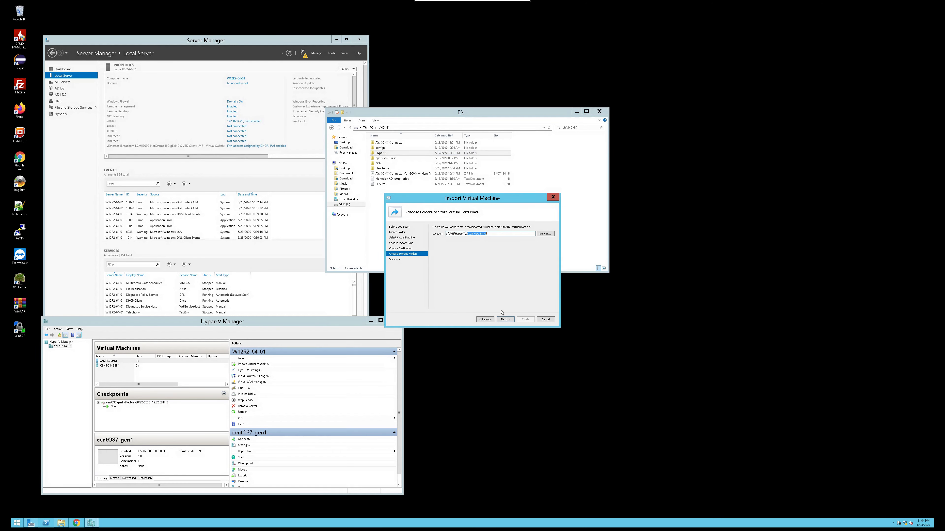
click(505, 320)
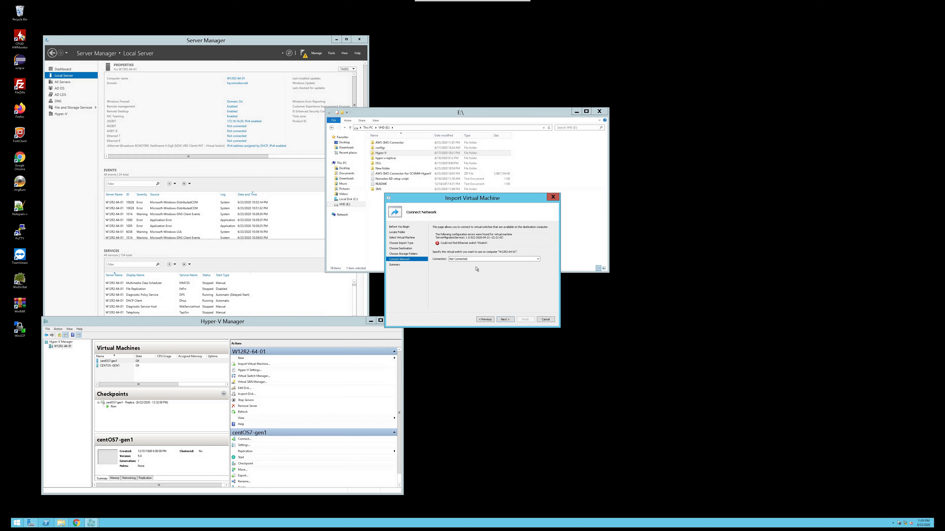
Connect the imported machine to the Mellanox ConnectX-3 Ethernet Adapter - Virtual Switch and continue
click(481, 260)
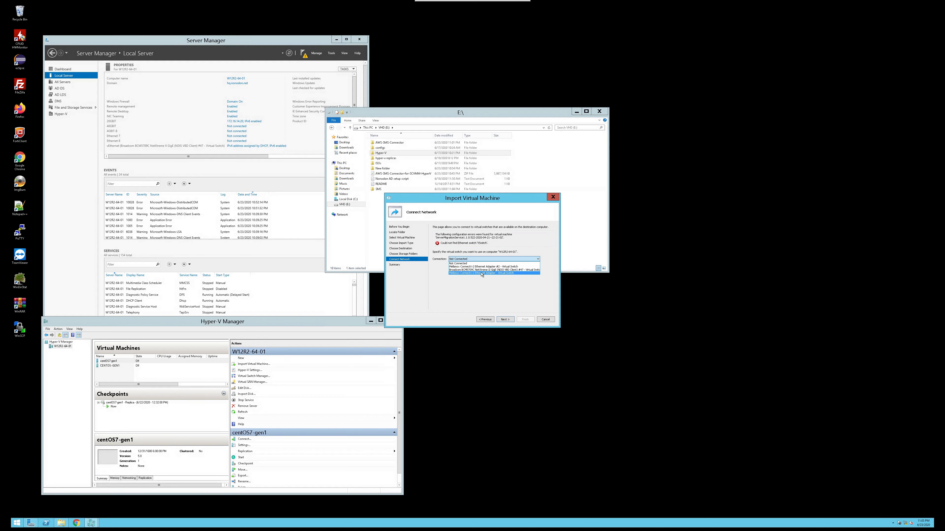
click(482, 273)
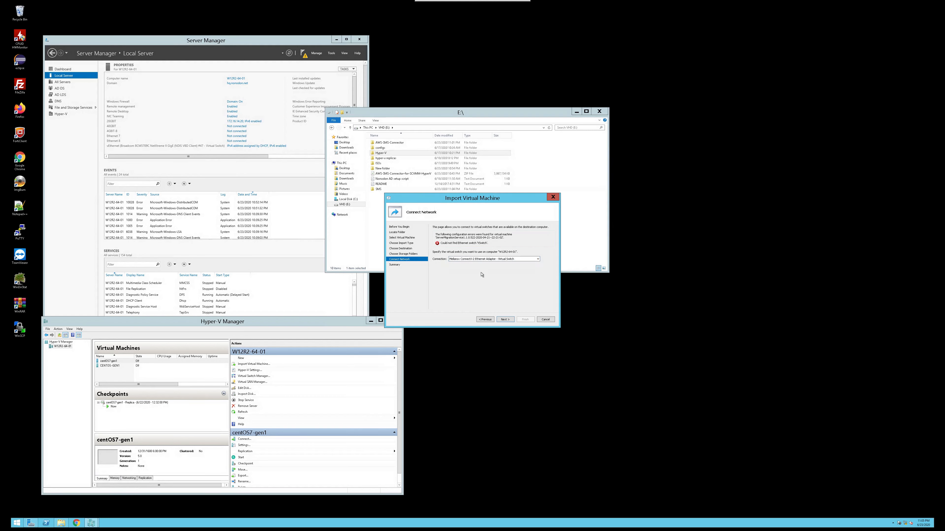
click(505, 319)
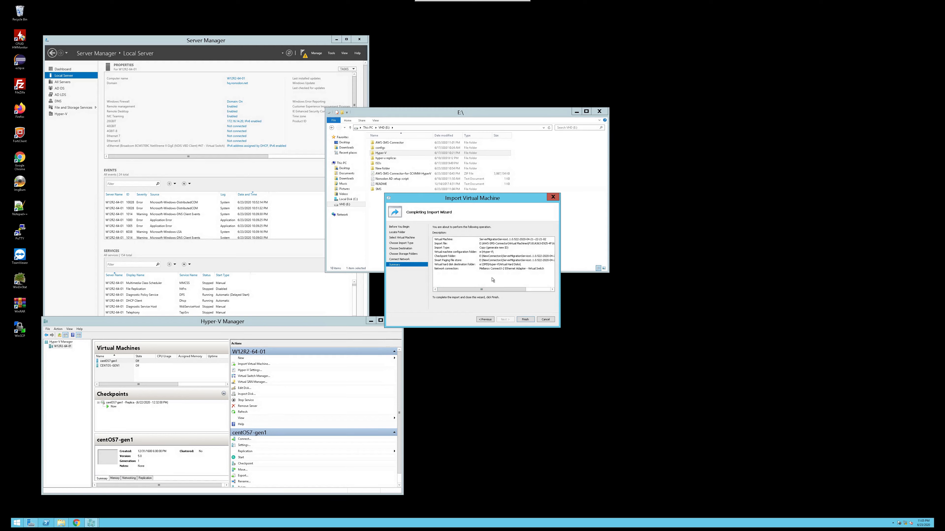
Review the import summary and finish the wizard to start copying the virtual machine files
drag(489, 293, 480, 271)
click(525, 320)
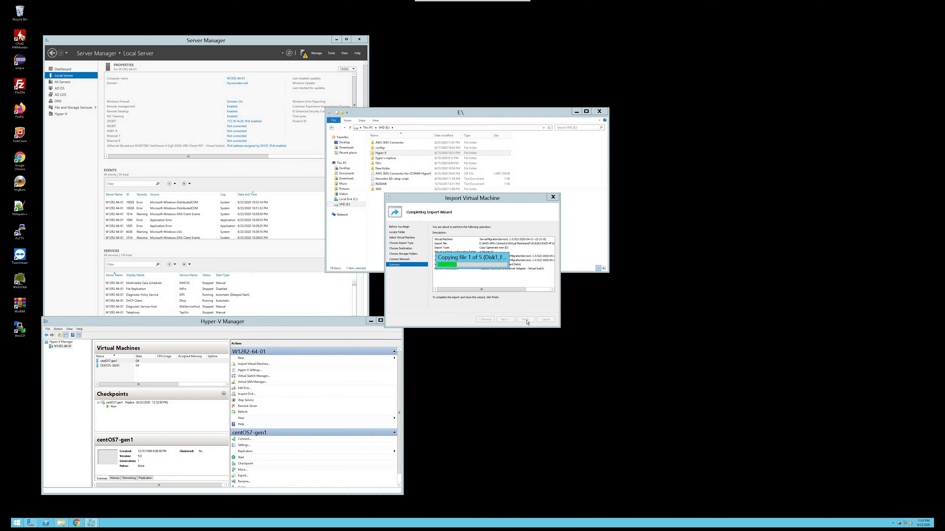
drag(474, 257, 506, 211)
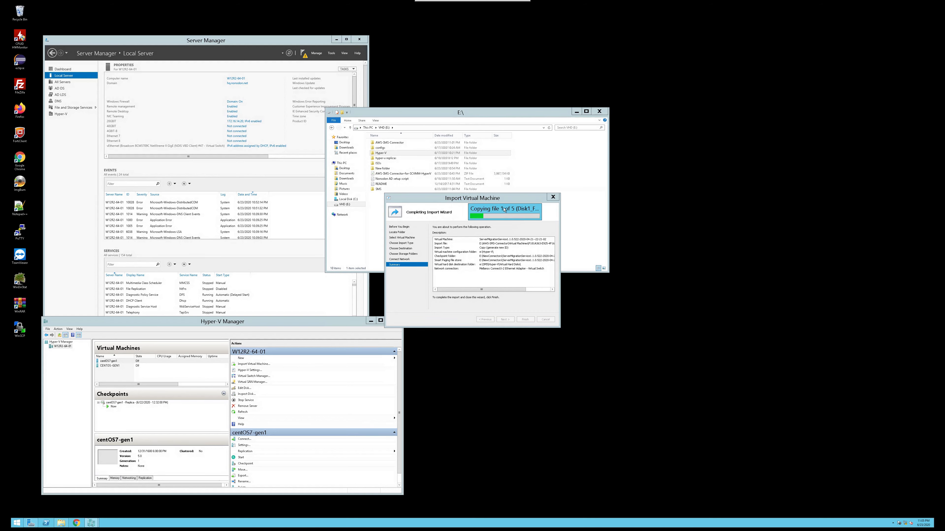
Open Task Manager from the taskbar to monitor the import
right_click(741, 528)
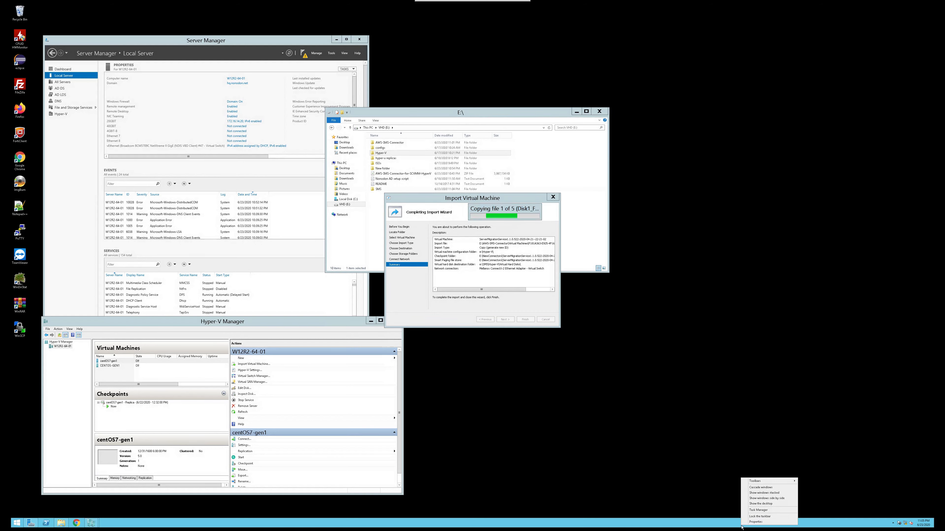
click(759, 512)
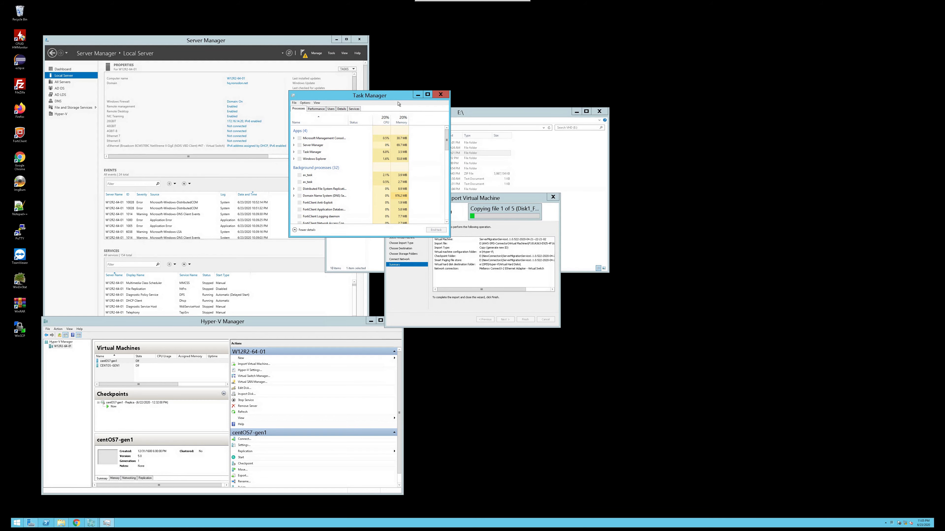
Move Task Manager beside the import wizard and open its CPU performance view
drag(395, 96, 683, 304)
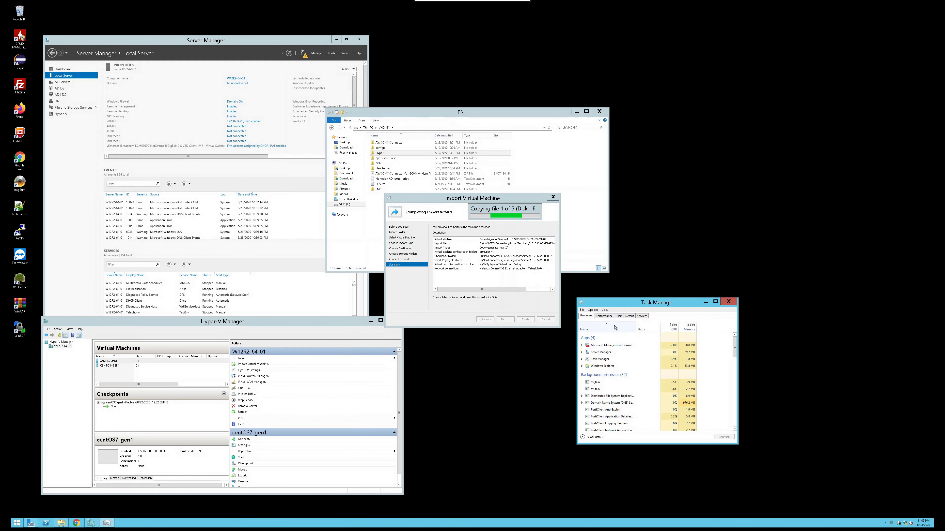
click(604, 316)
click(602, 331)
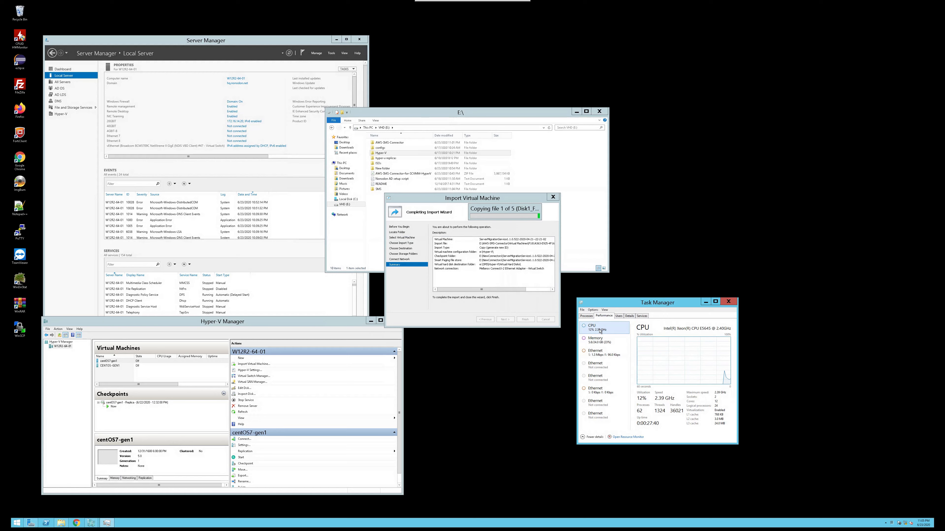
Change the CPU graph to show logical processors
right_click(606, 330)
right_click(690, 362)
mouse_move(729, 364)
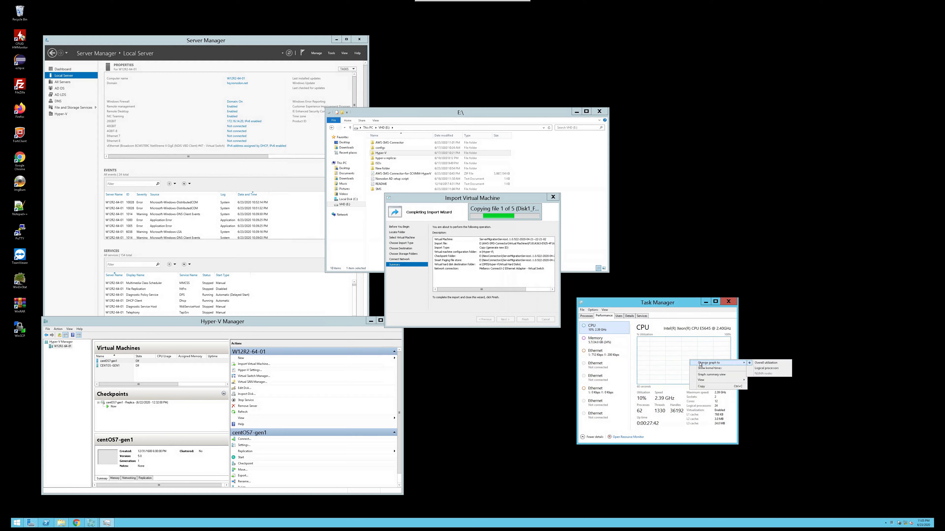
click(782, 369)
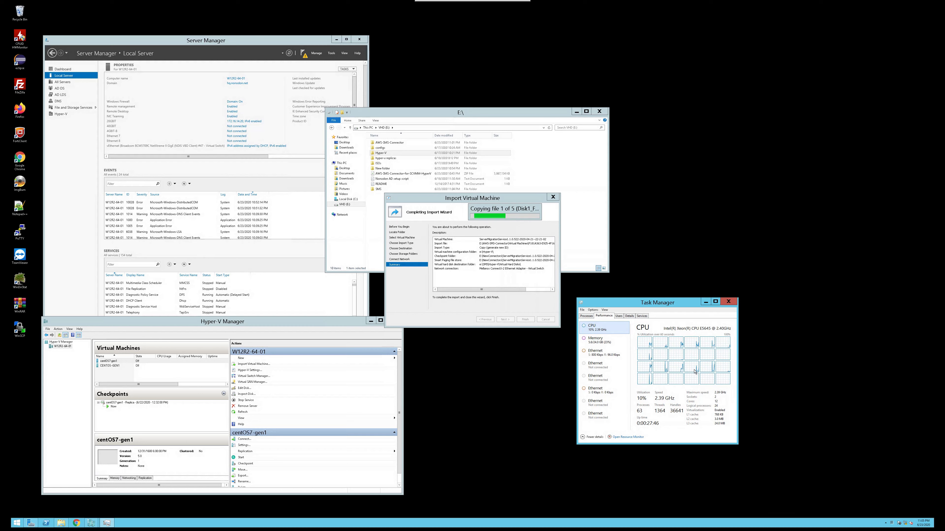
Inspect memory usage, return to the CPU graph, and list processes sorted by CPU usage
click(615, 346)
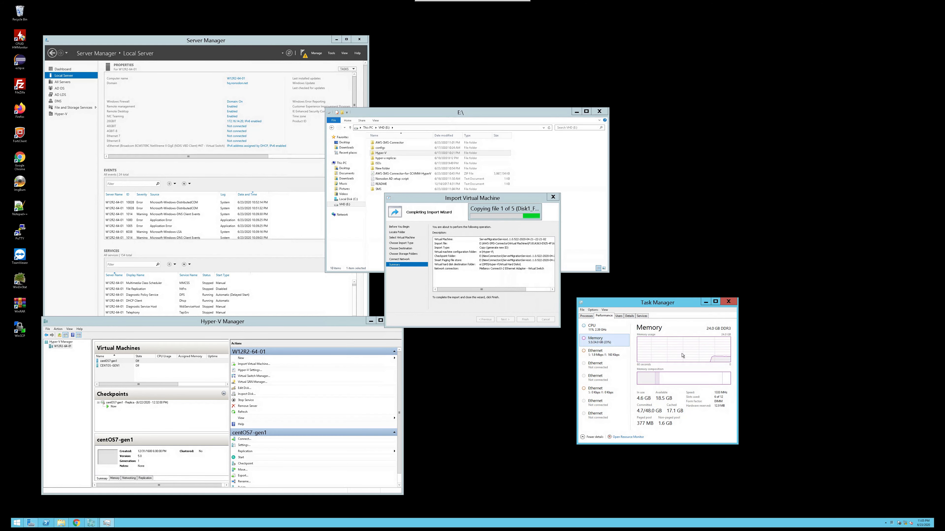
key(Up)
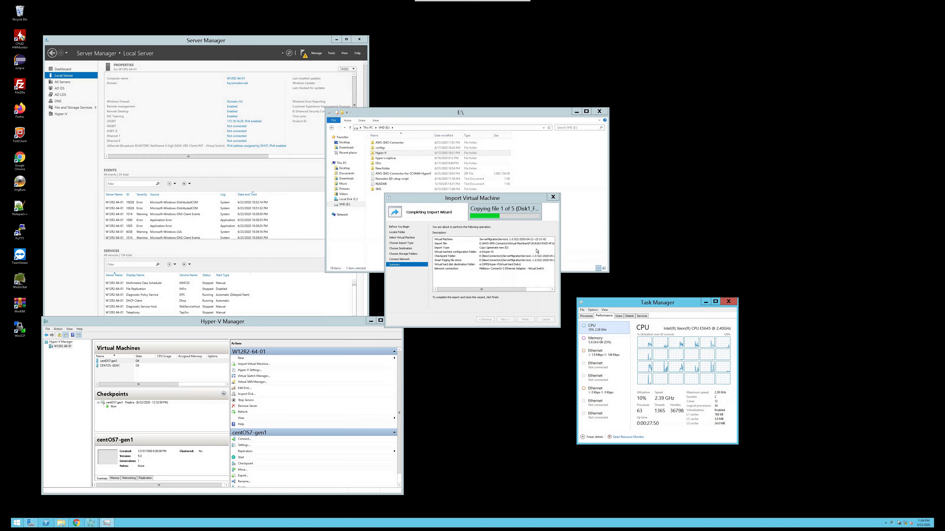
click(535, 212)
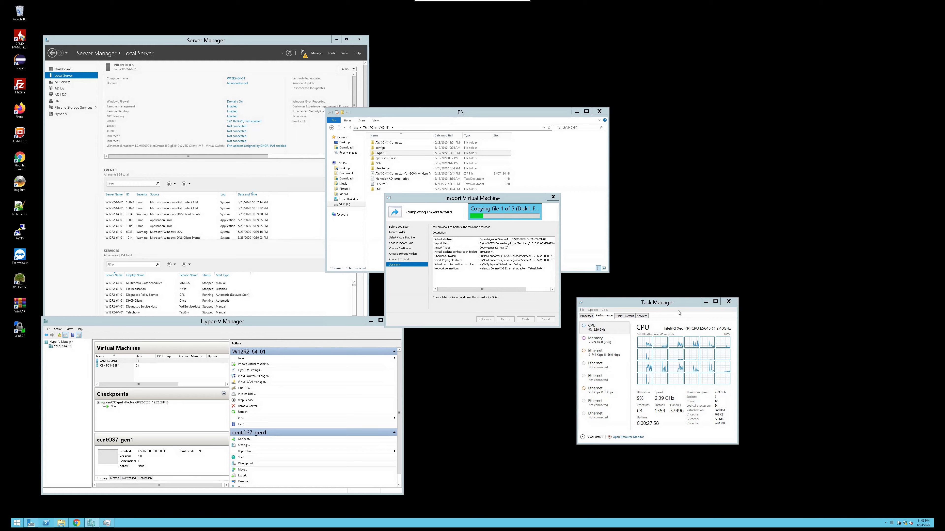
click(586, 316)
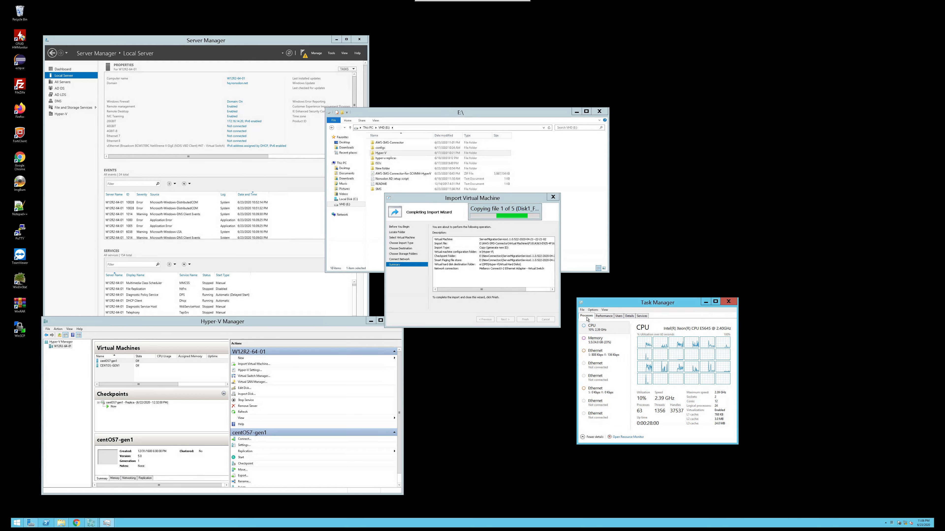
click(672, 327)
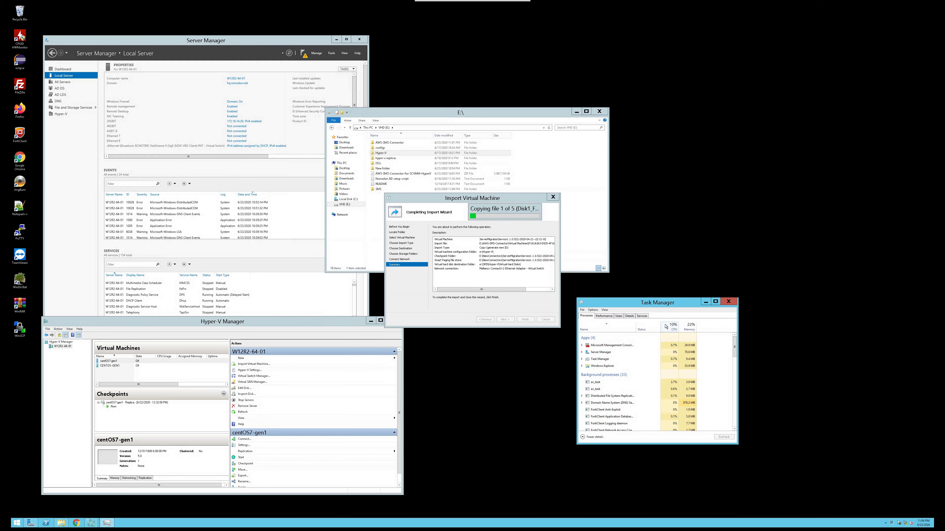